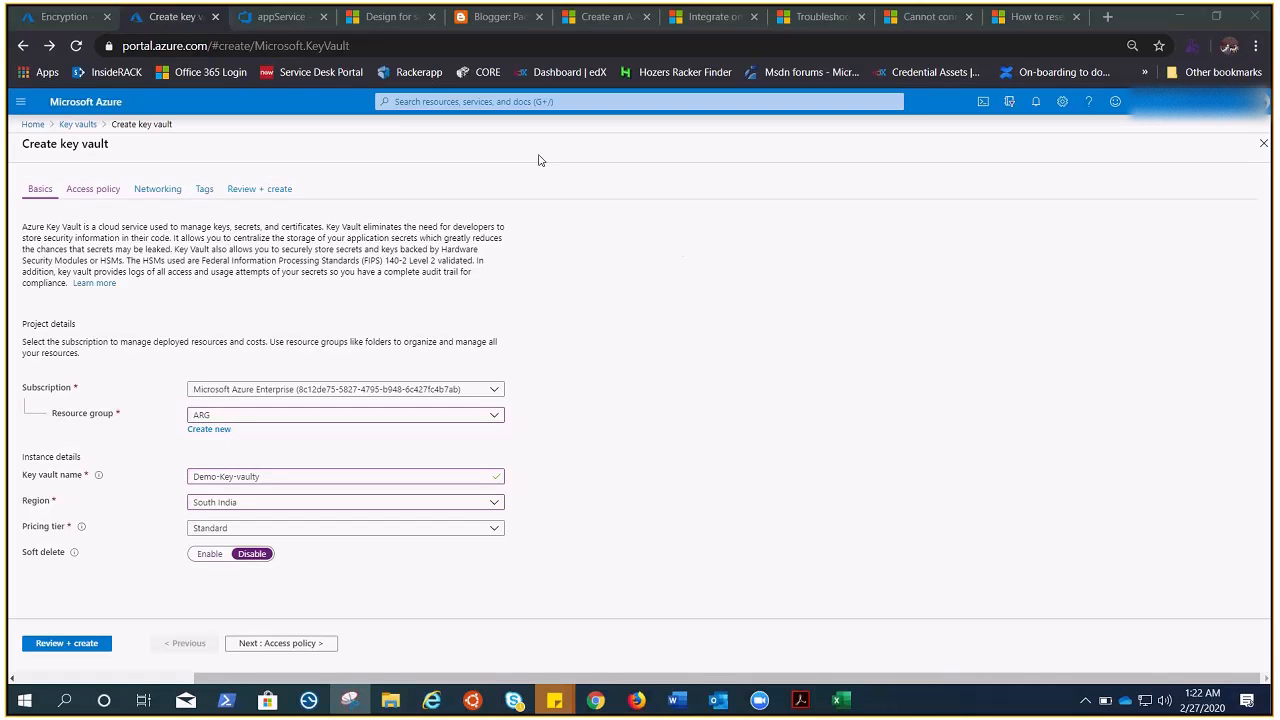
# Search for the Key vaults service and start creating a new key vault
pyautogui.click(484, 101)
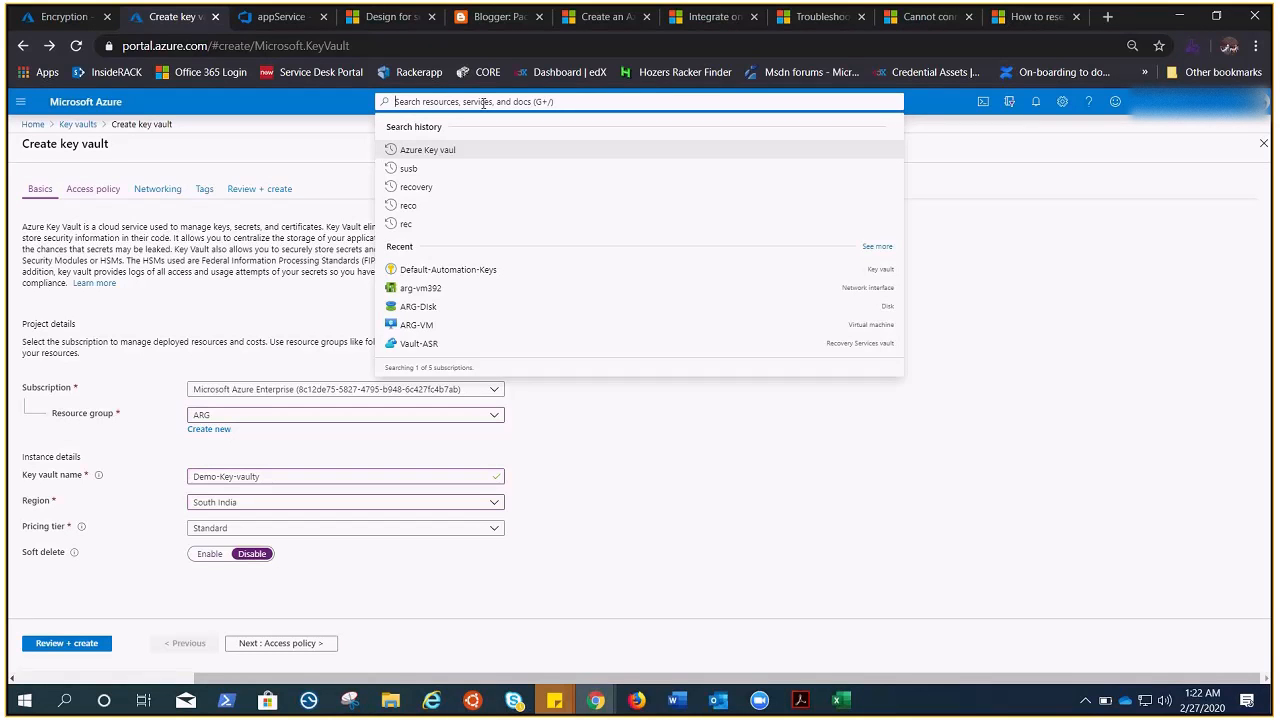
pyautogui.write('Key vault')
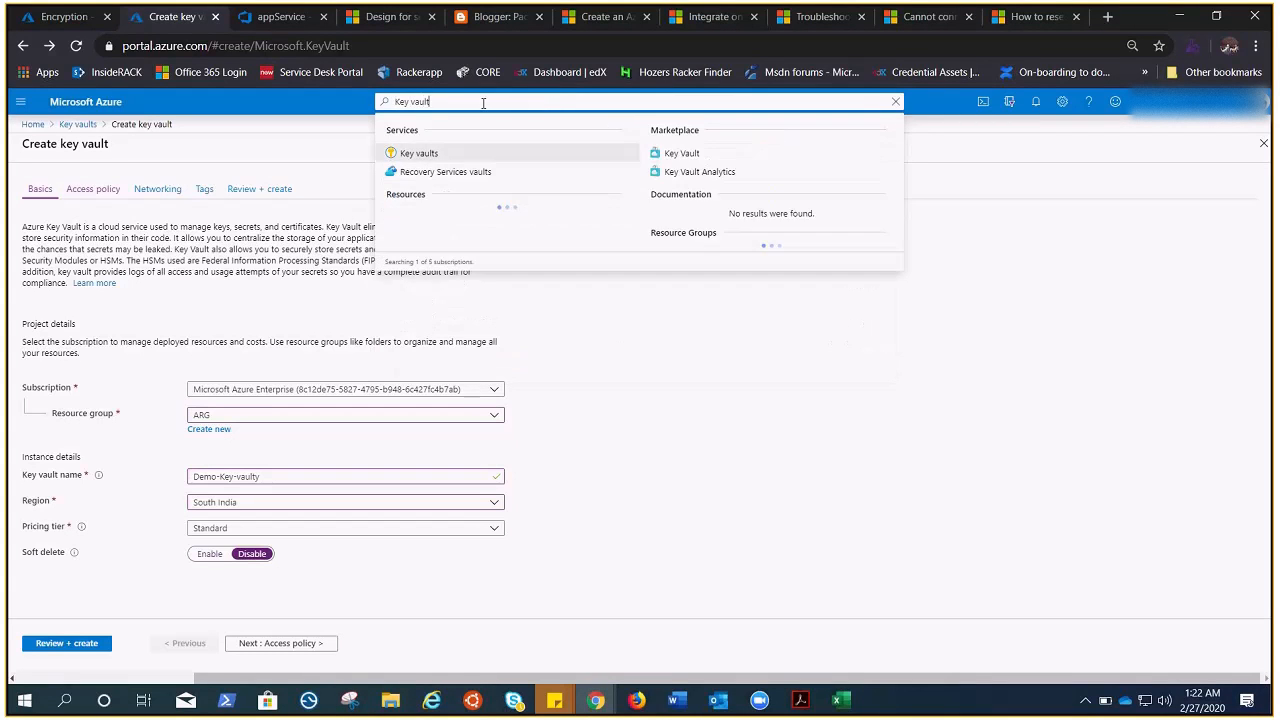
pyautogui.press('Return')
pyautogui.click(50, 177)
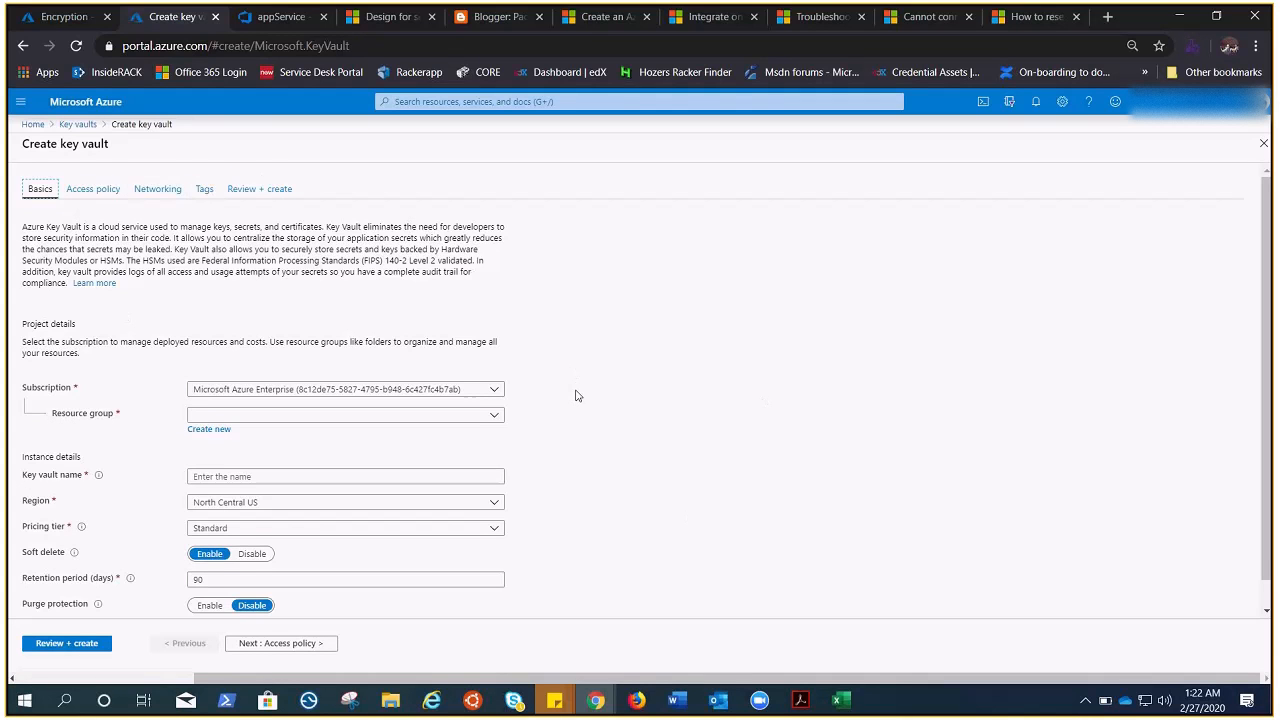
# Assign the new key vault to the ARG resource group and name it demo-vauly-key
pyautogui.scroll(-1, 576, 396)
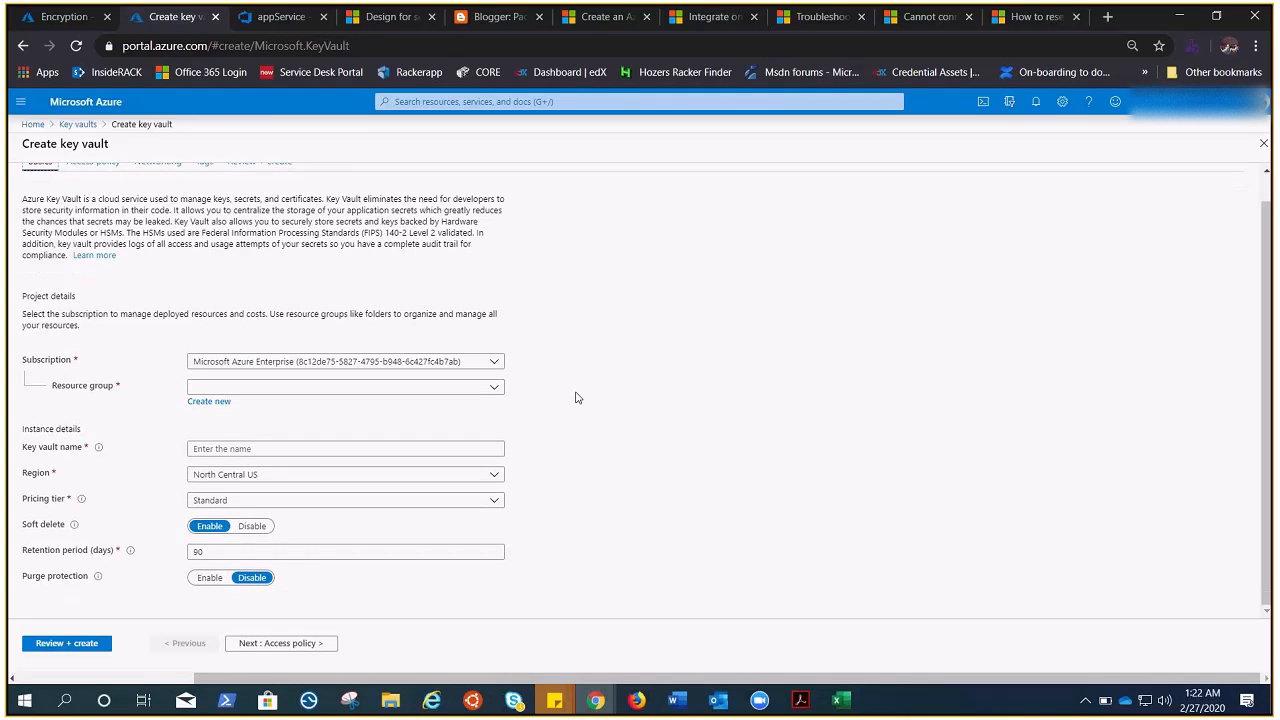
pyautogui.click(495, 391)
pyautogui.click(250, 514)
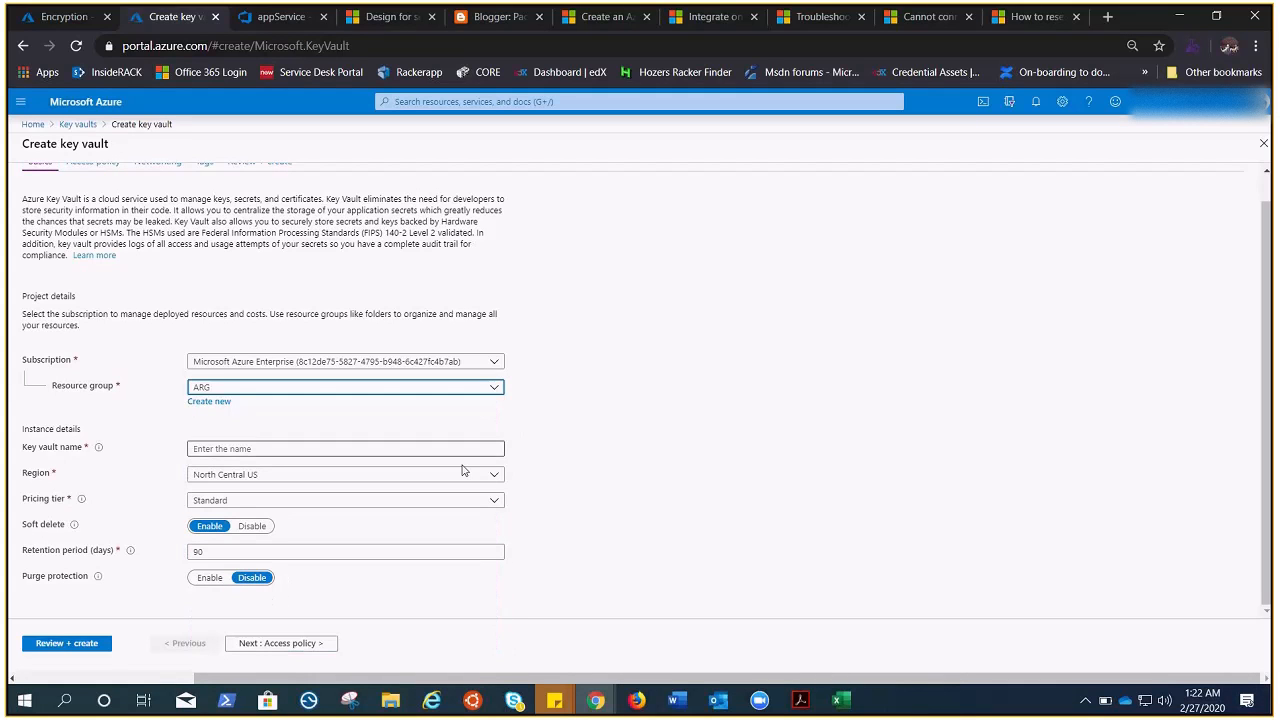
pyautogui.click(293, 448)
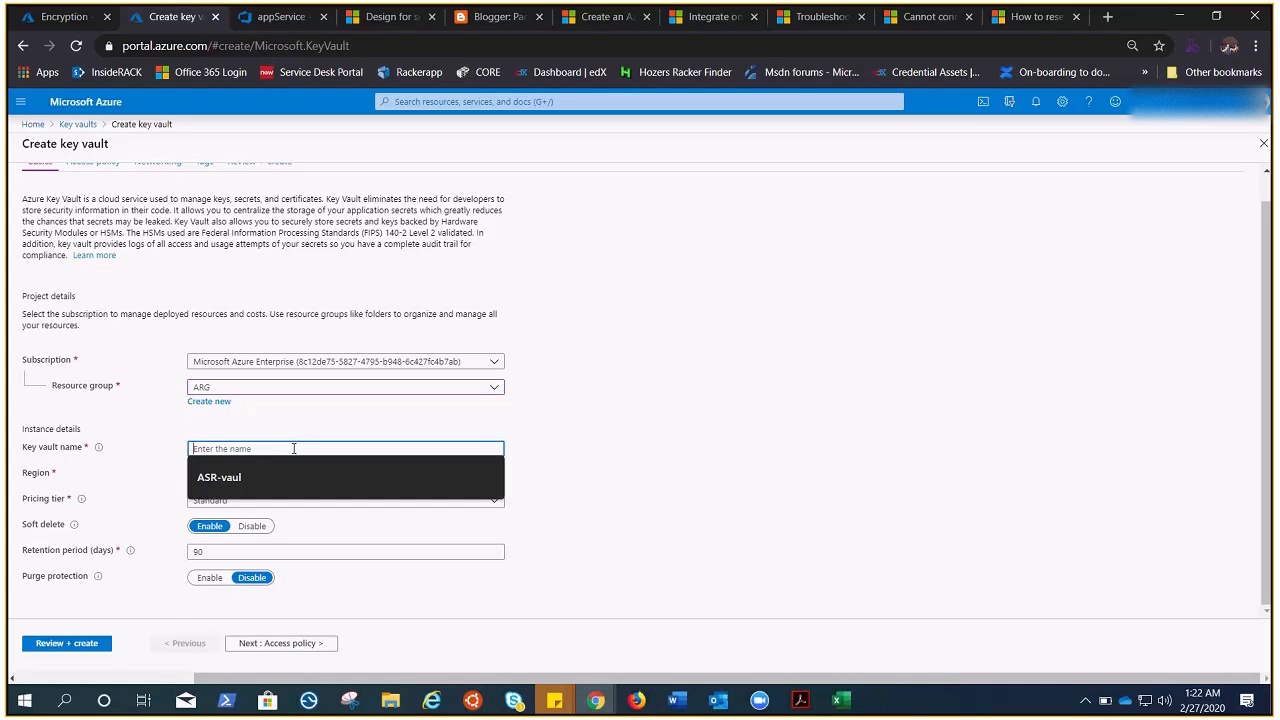
pyautogui.write('demo-')
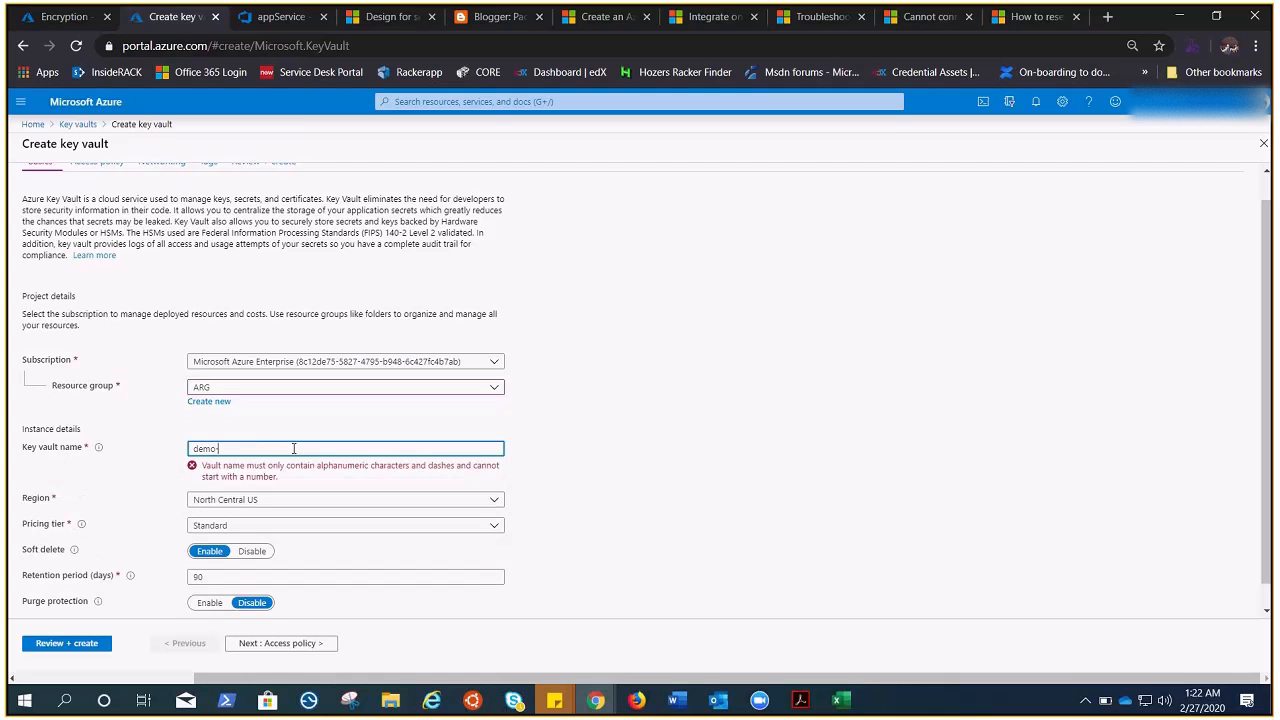
pyautogui.write('bauly-key')
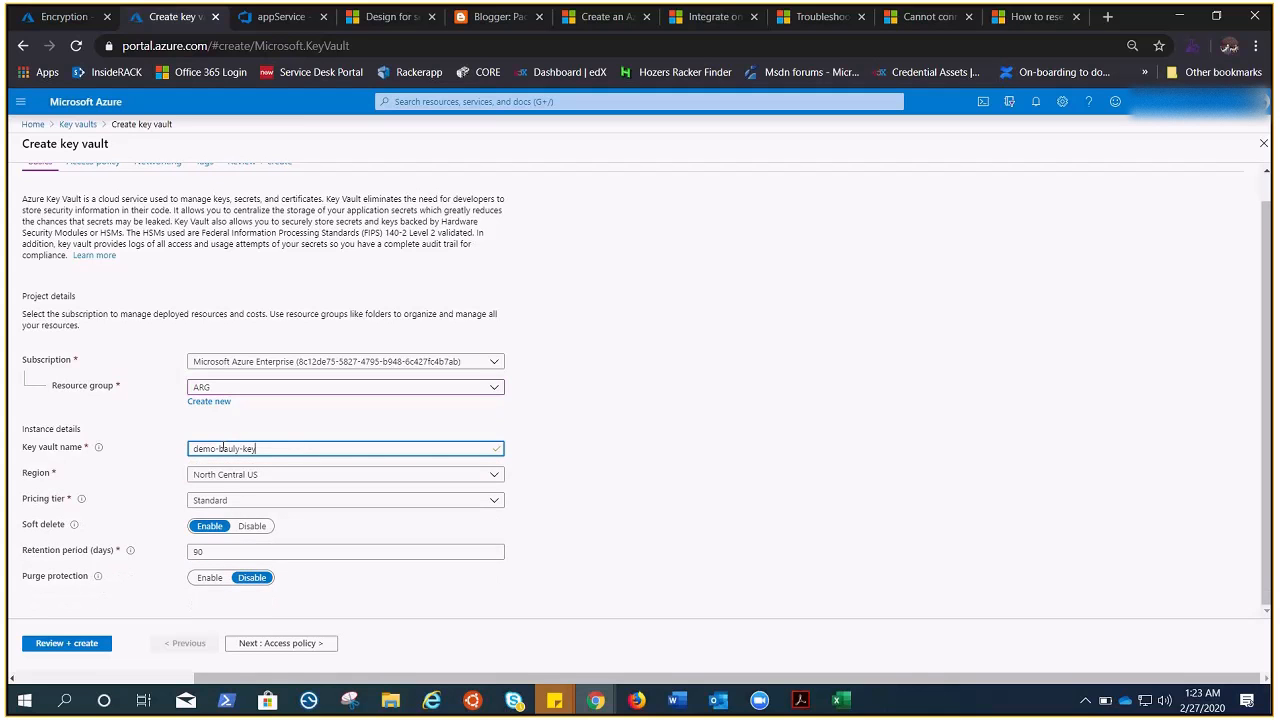
pyautogui.press('BackSpace')
pyautogui.write('v')
pyautogui.click(575, 492)
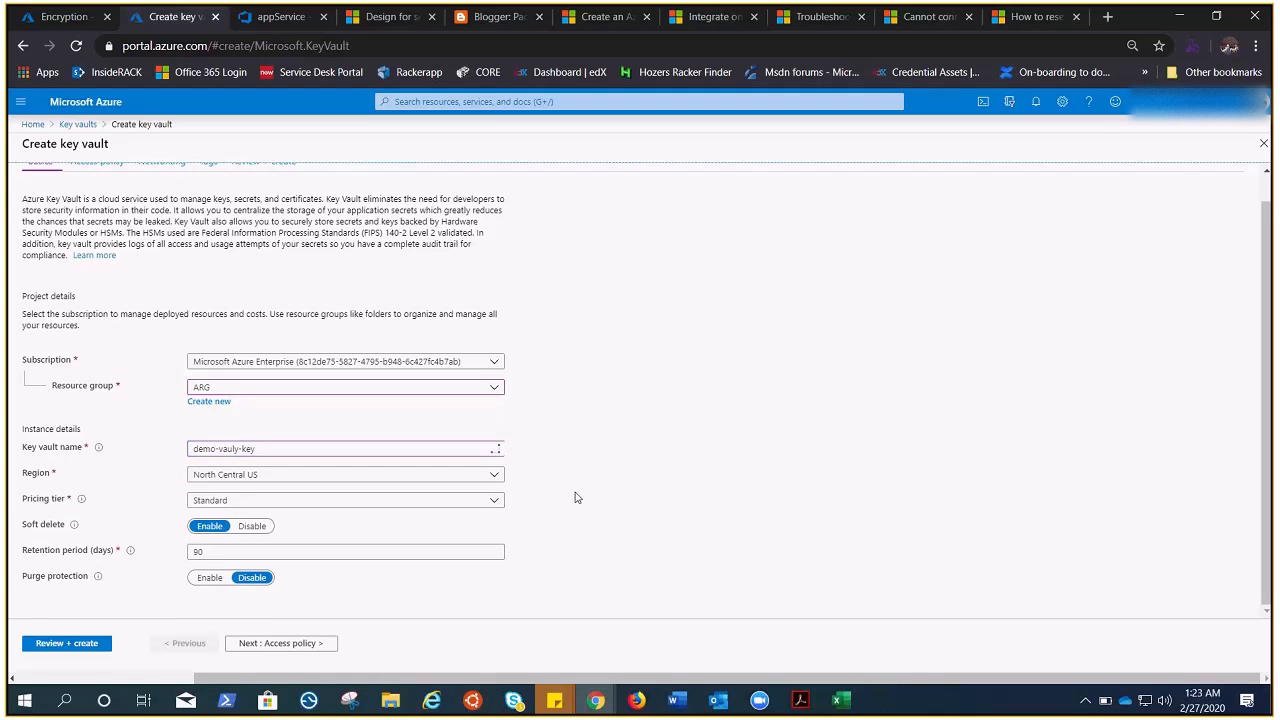
# Set the key vault's region to South India
pyautogui.click(495, 476)
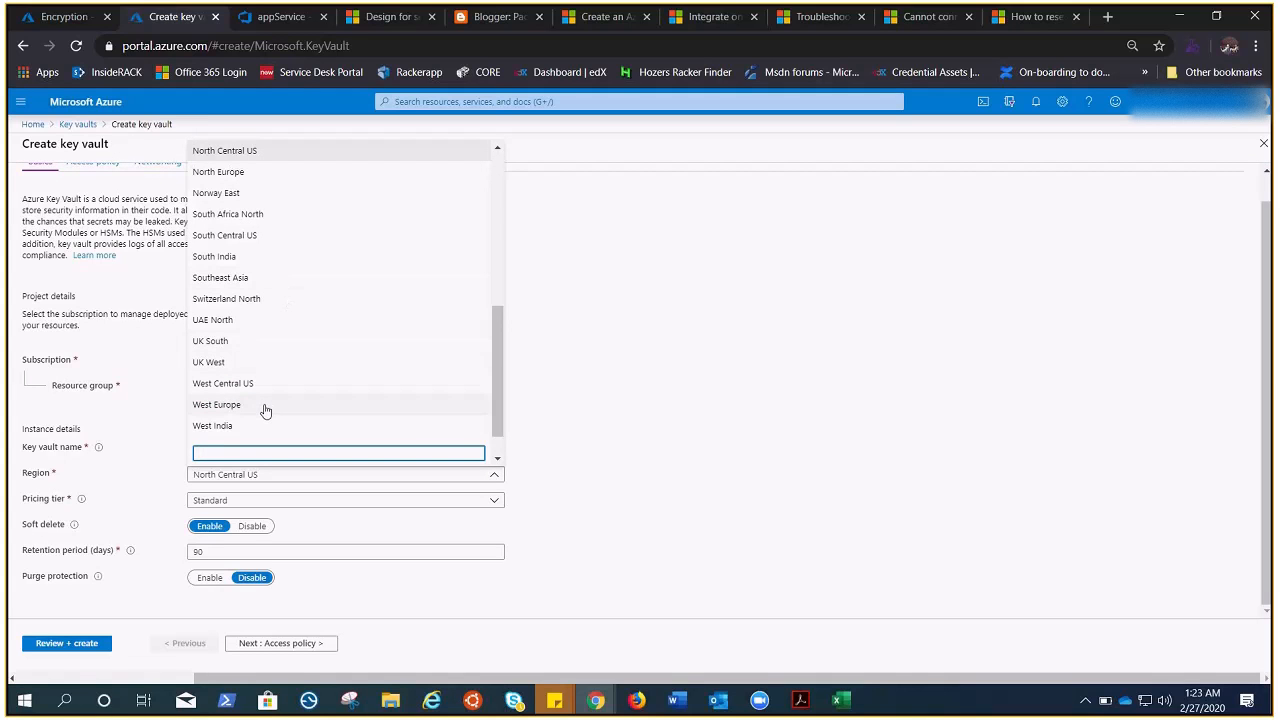
pyautogui.click(499, 398)
pyautogui.moveTo(499, 398); pyautogui.dragTo(490, 398)
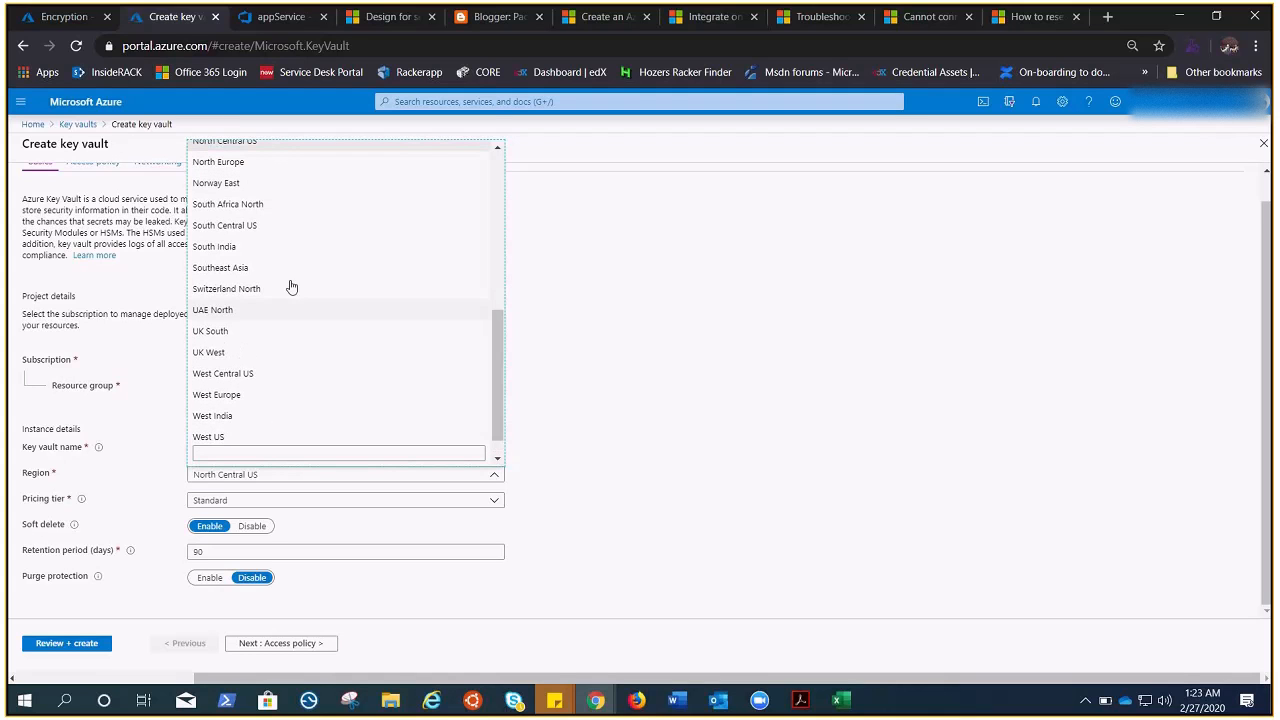
pyautogui.click(224, 248)
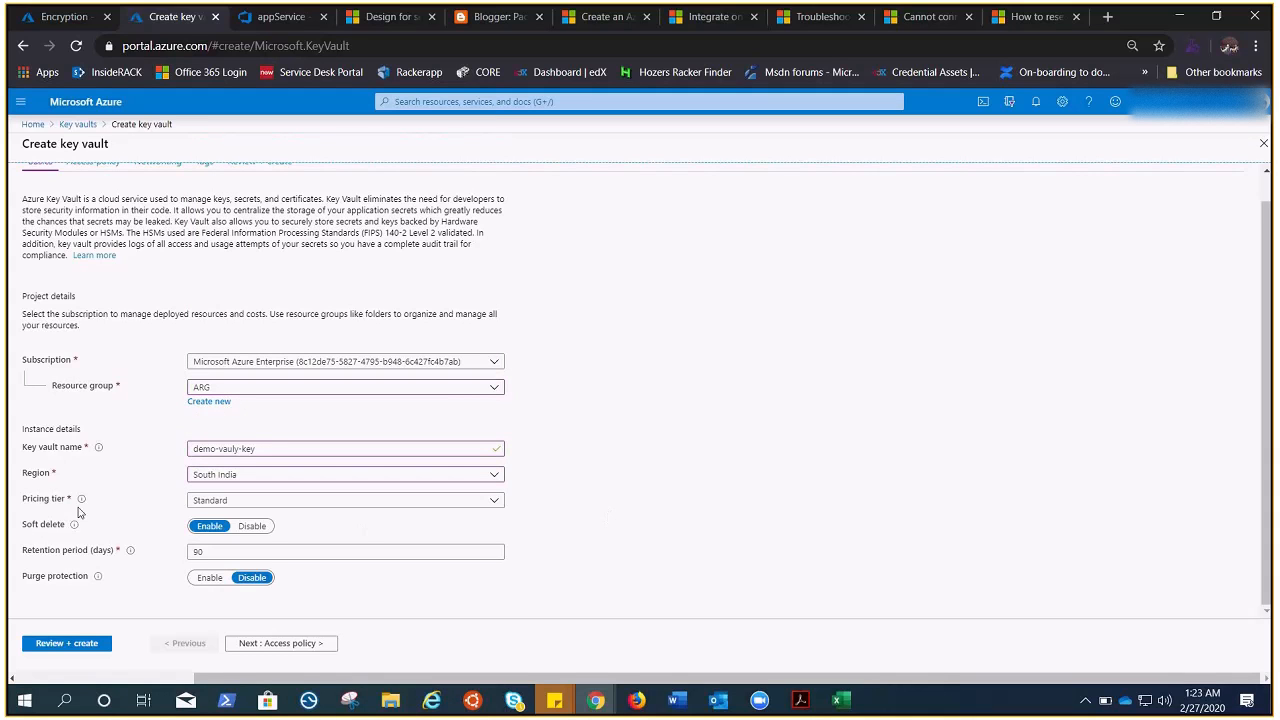
# Keep the Standard pricing tier and disable soft delete for the key vault
pyautogui.click(495, 503)
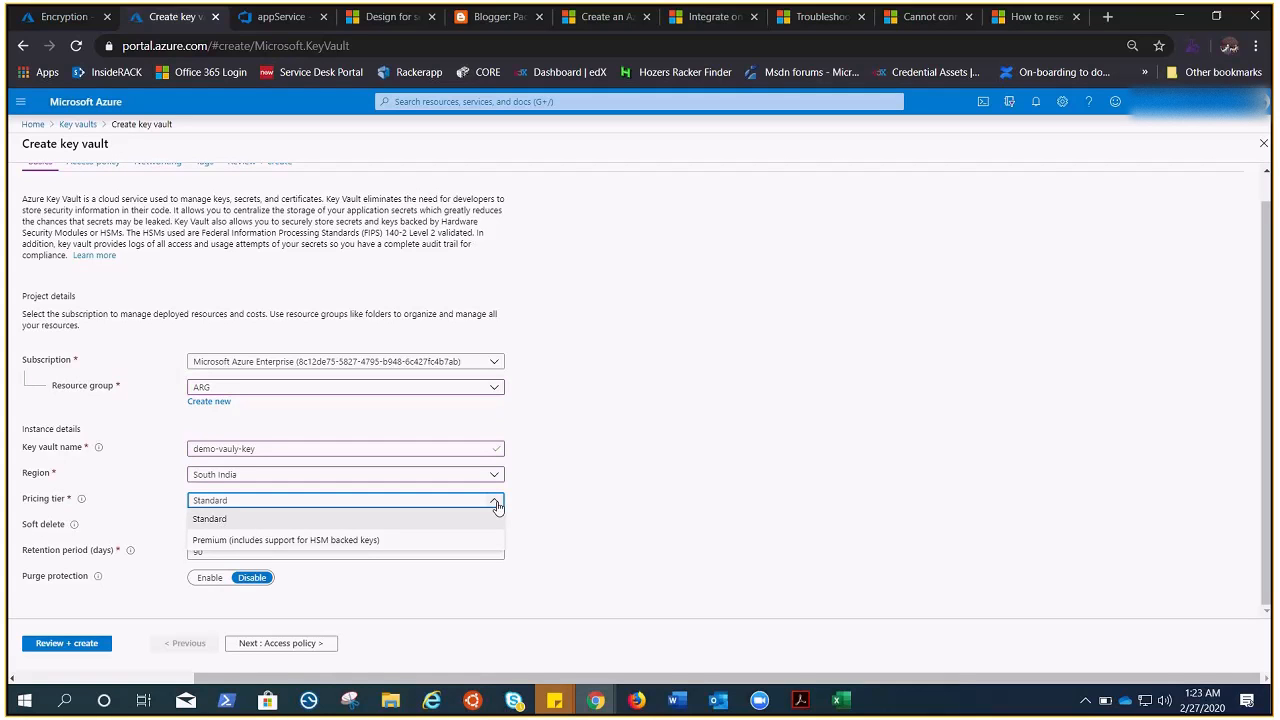
pyautogui.click(497, 505)
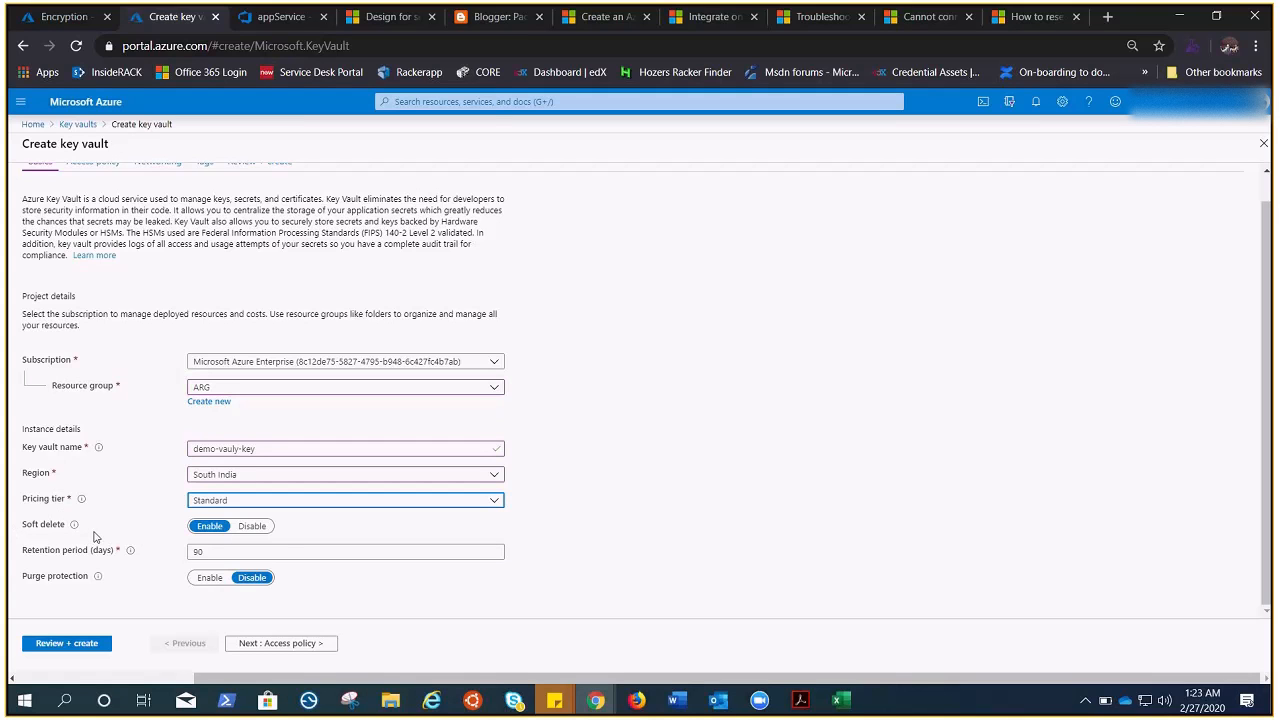
pyautogui.click(262, 531)
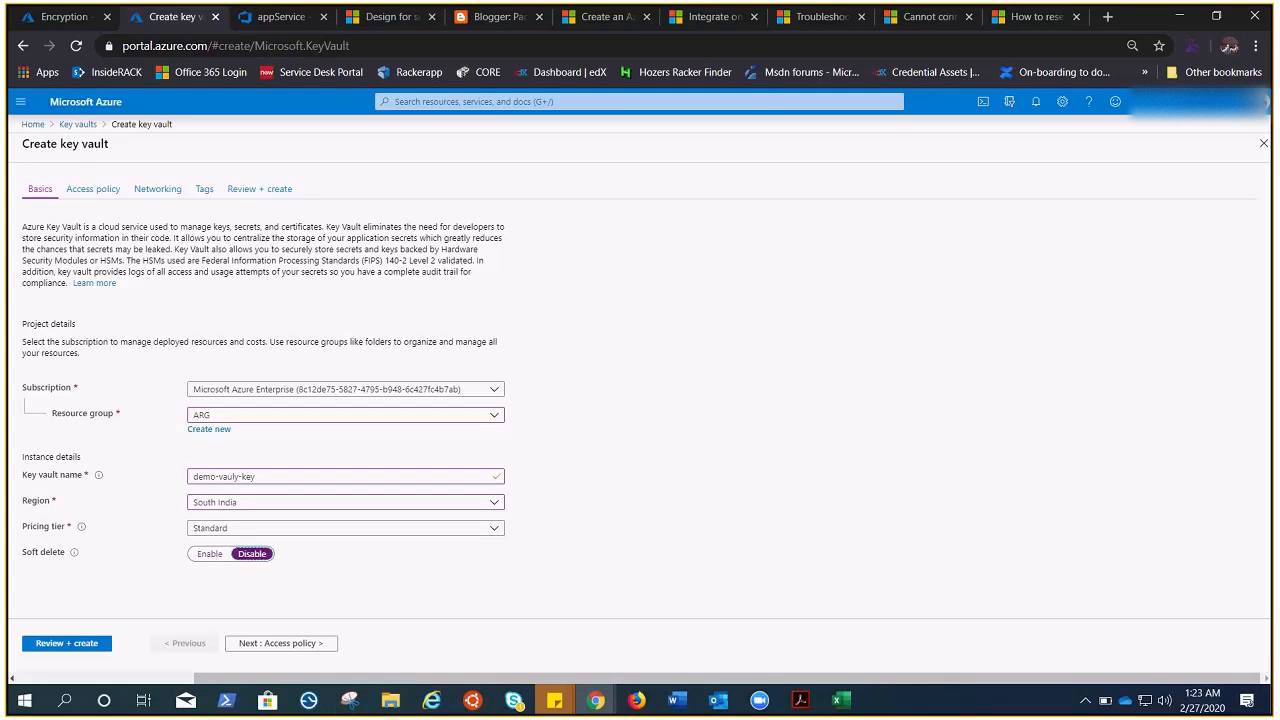
pyautogui.hotkey('alt', 'Tab')
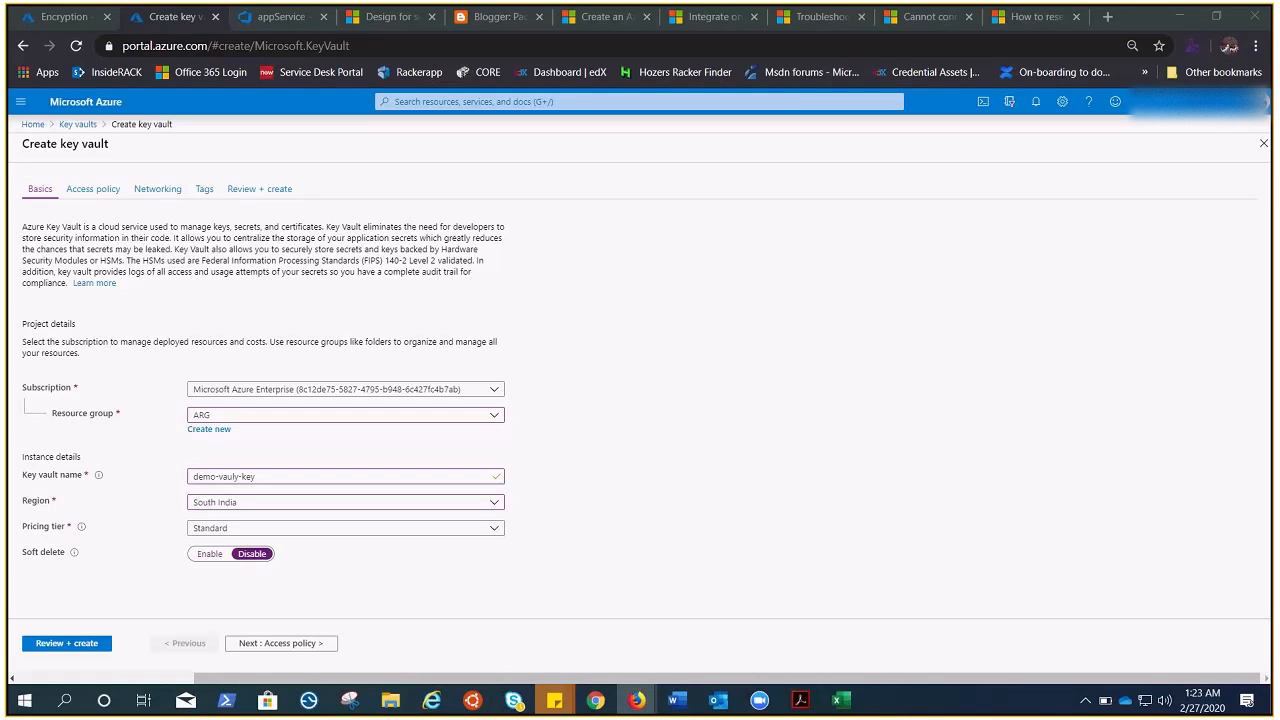
# Enable access for Azure Disk Encryption for volume encryption, and create the key vault with a public endpoint for all networks
pyautogui.click(277, 645)
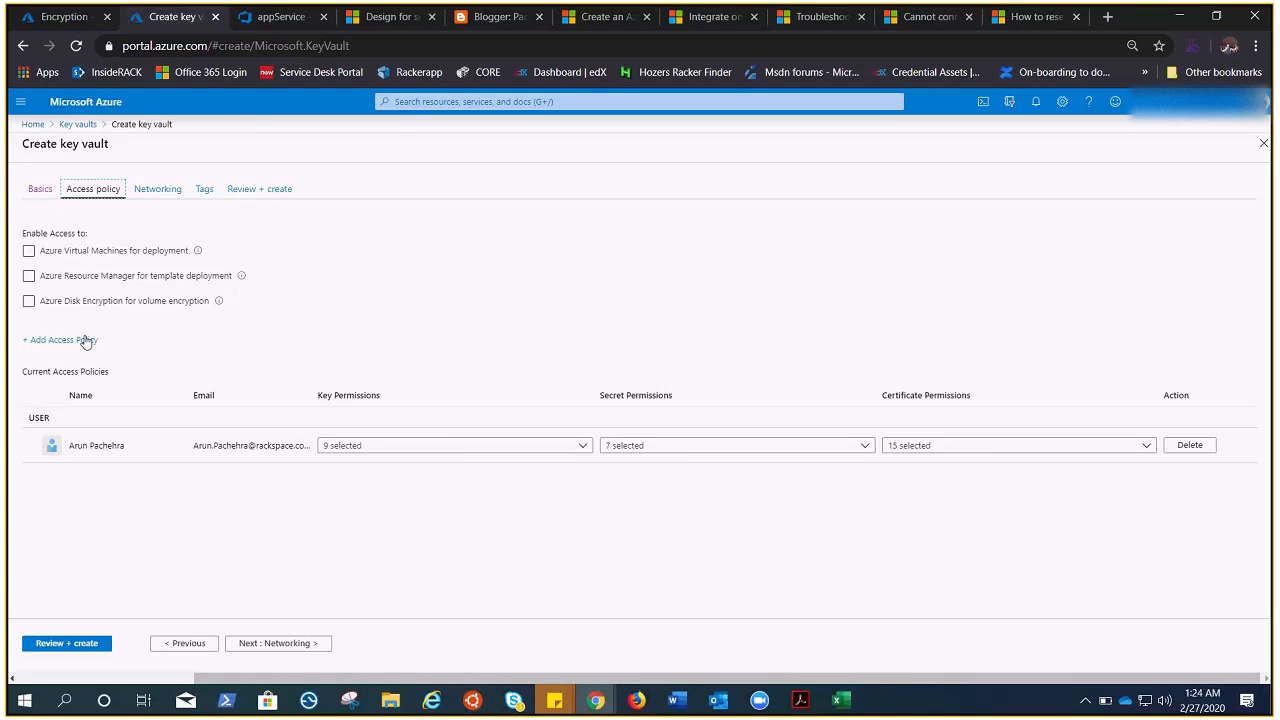
pyautogui.click(29, 301)
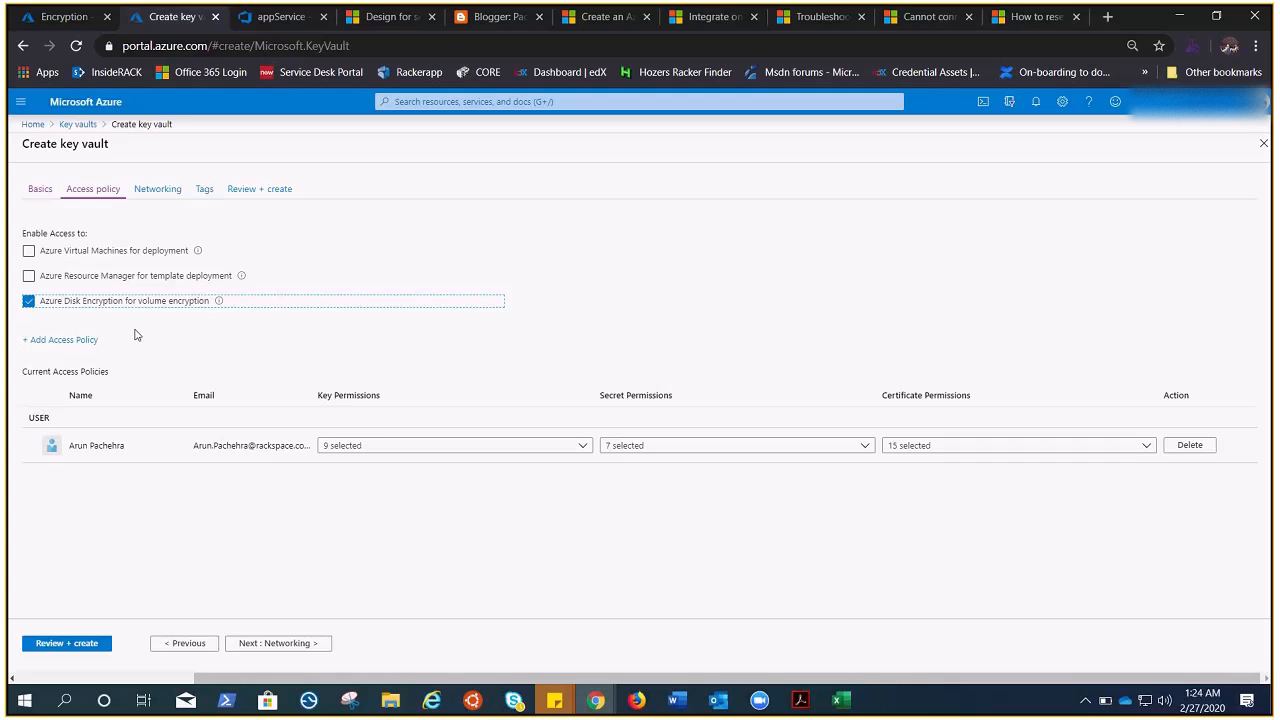
pyautogui.click(263, 645)
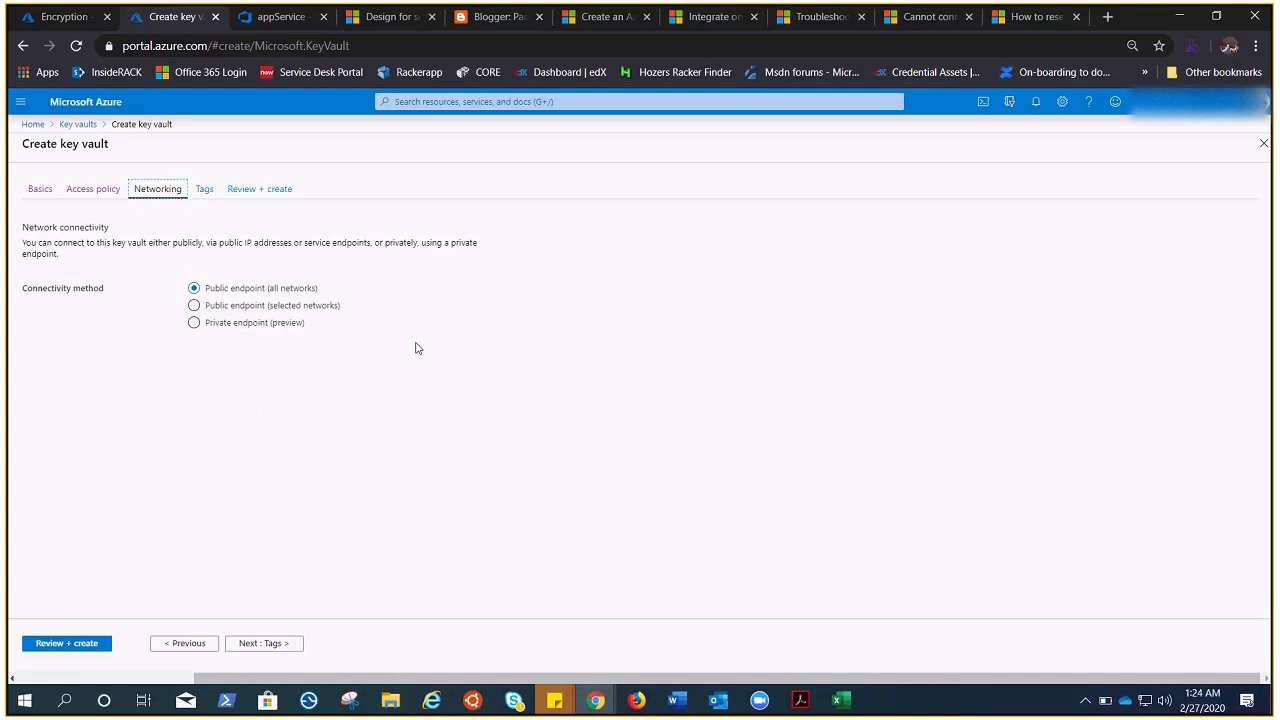
pyautogui.click(76, 646)
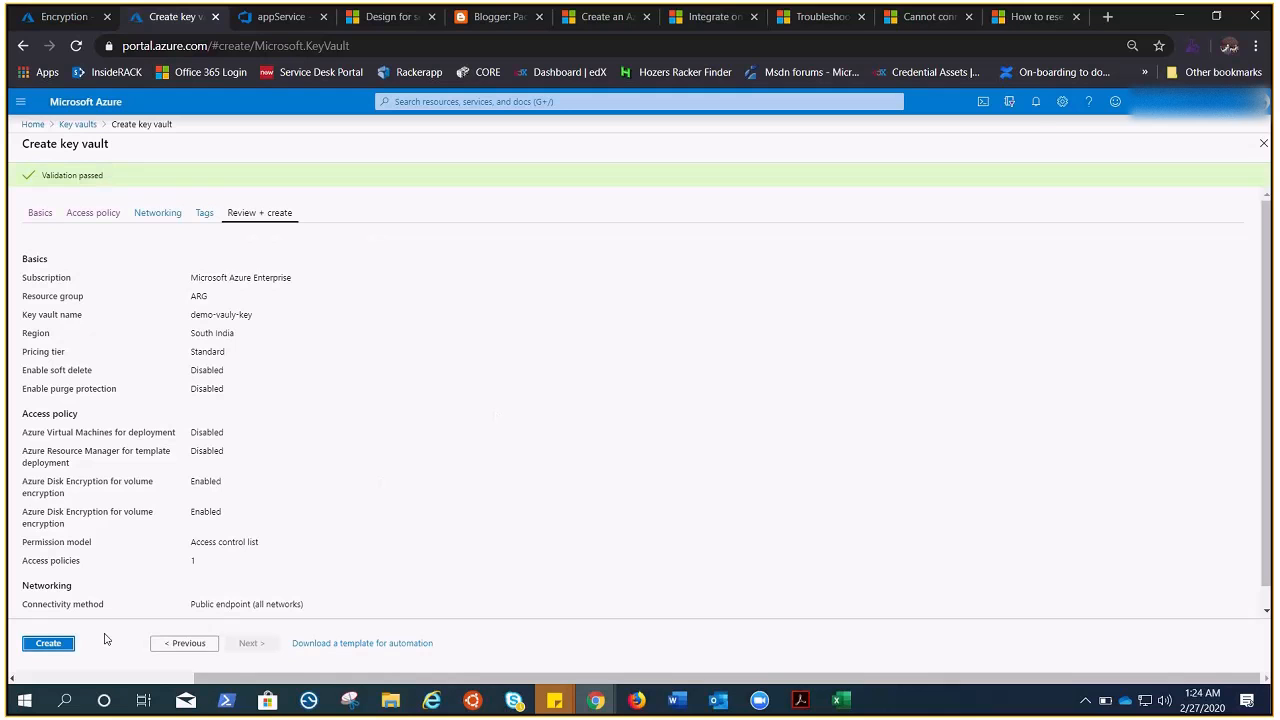
pyautogui.click(48, 645)
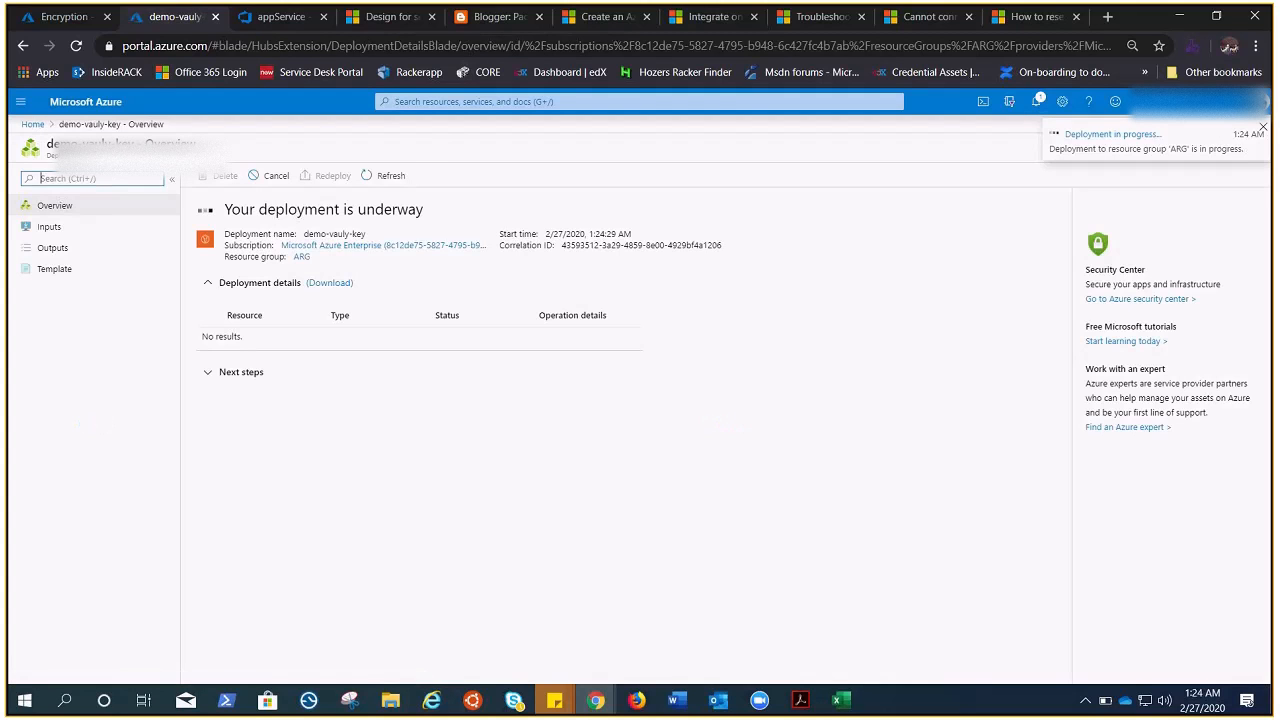
pyautogui.click(349, 700)
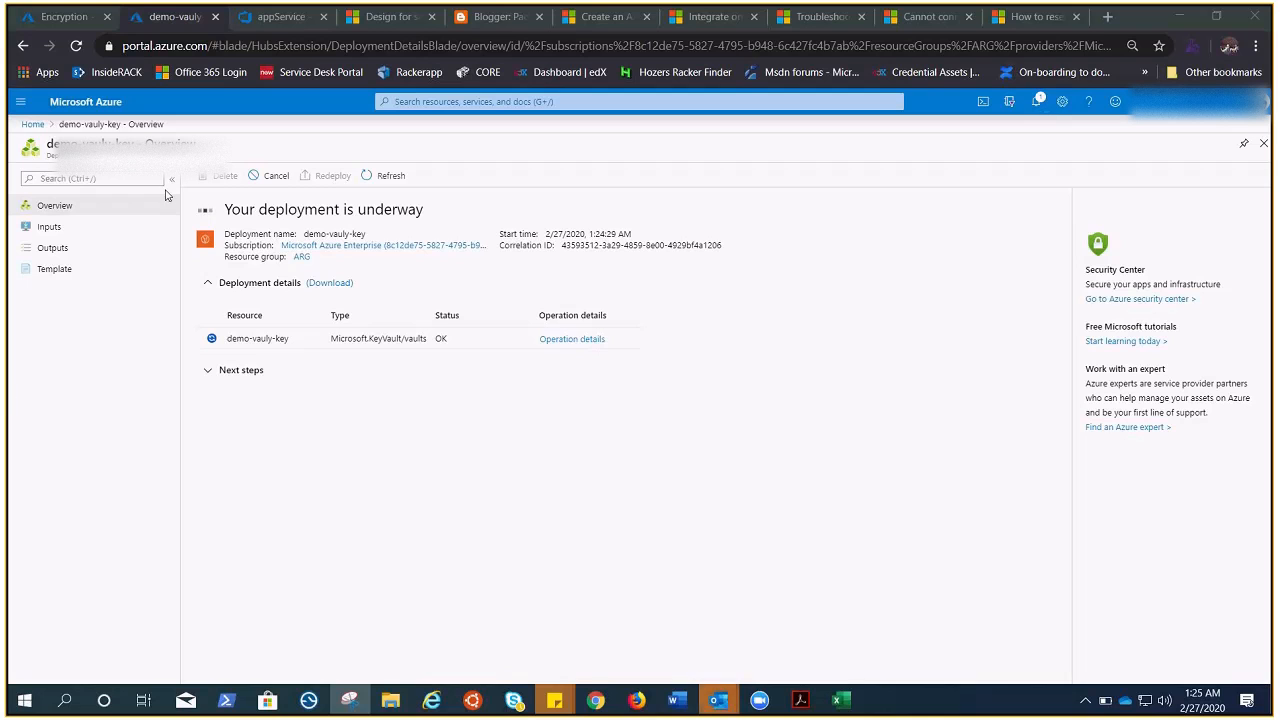
# Switch to the ADC virtual machine, view its overview, and open the encryption settings of its disks
pyautogui.click(66, 18)
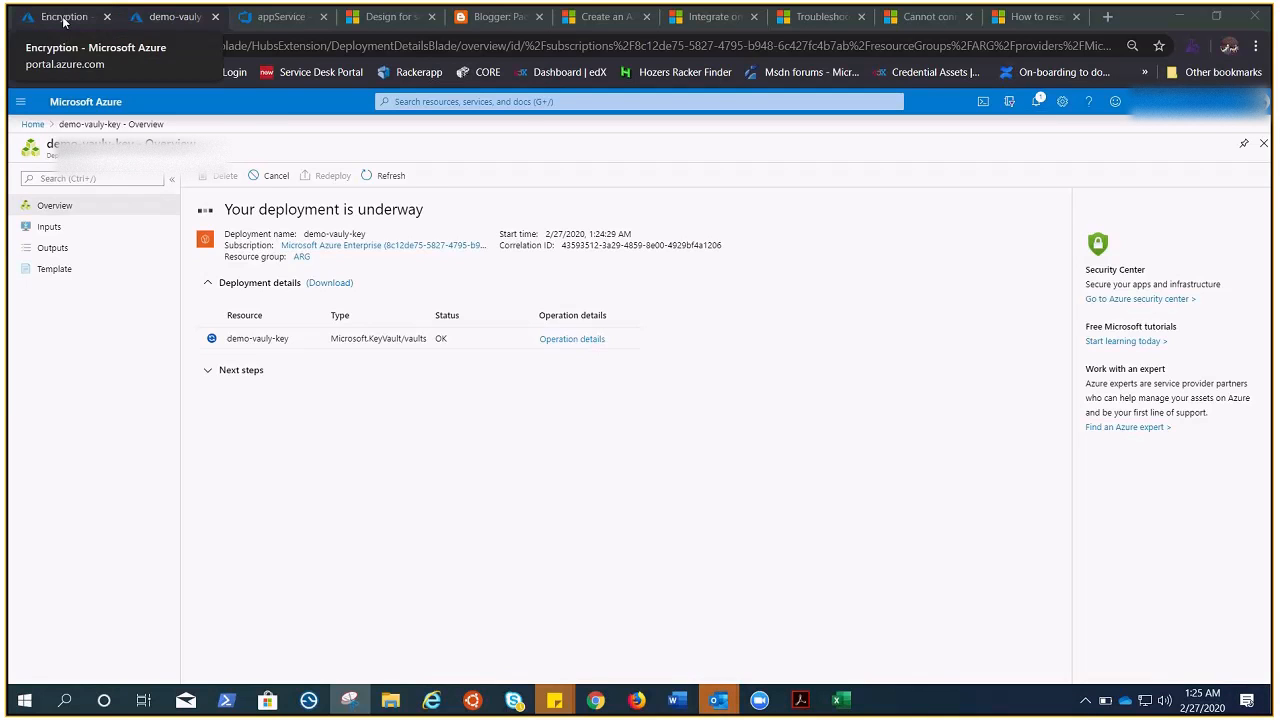
pyautogui.moveTo(785, 678); pyautogui.dragTo(88, 640)
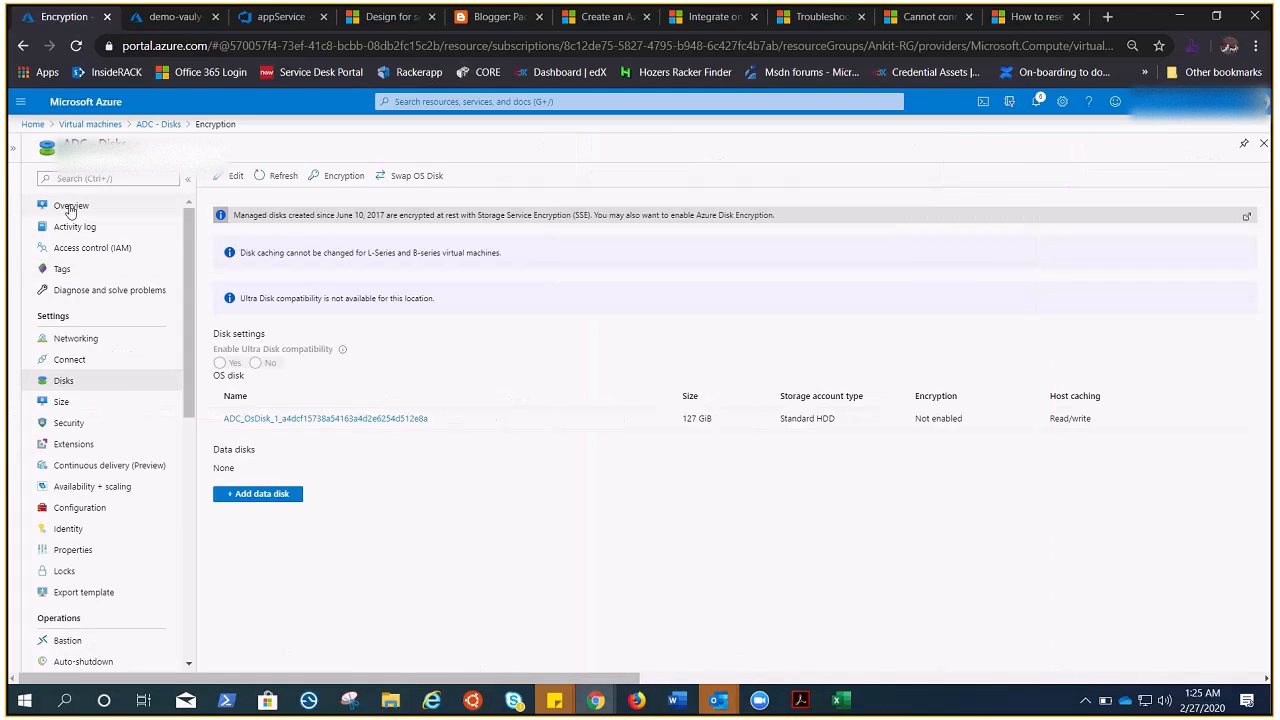
pyautogui.click(70, 207)
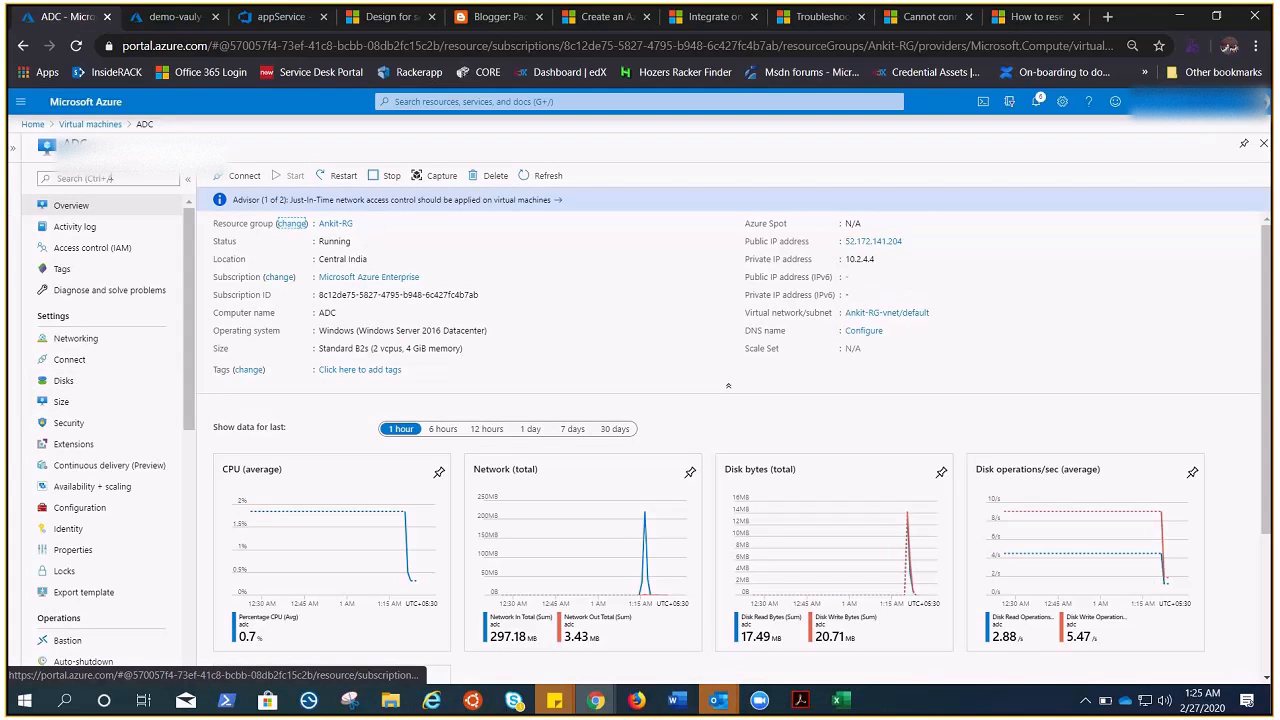
pyautogui.click(66, 383)
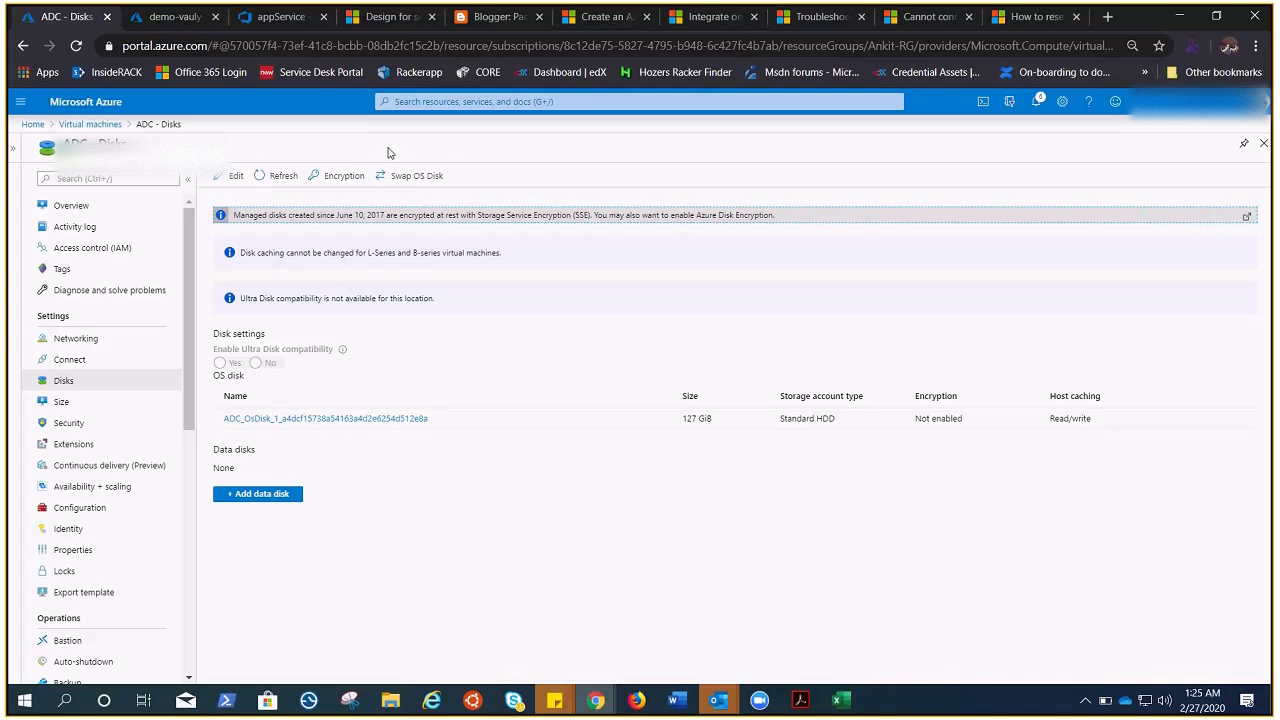
pyautogui.click(343, 176)
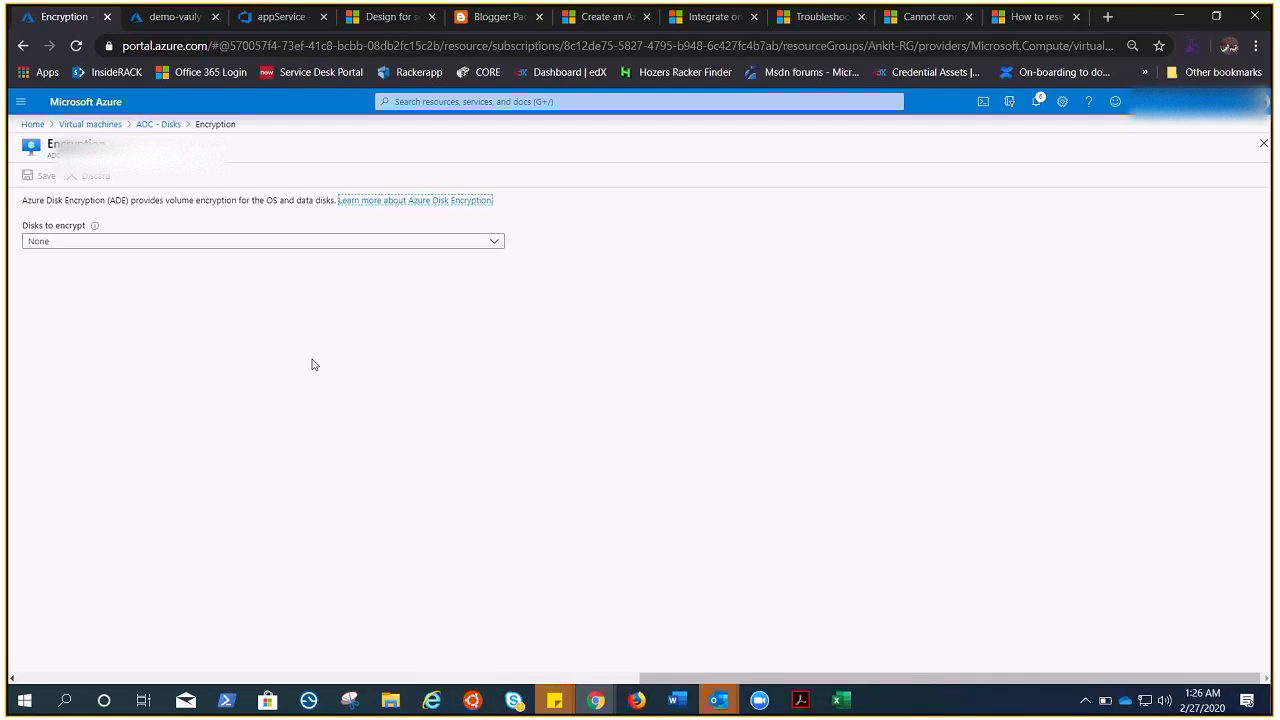
# Set the disks to encrypt to OS and data disks
pyautogui.click(490, 246)
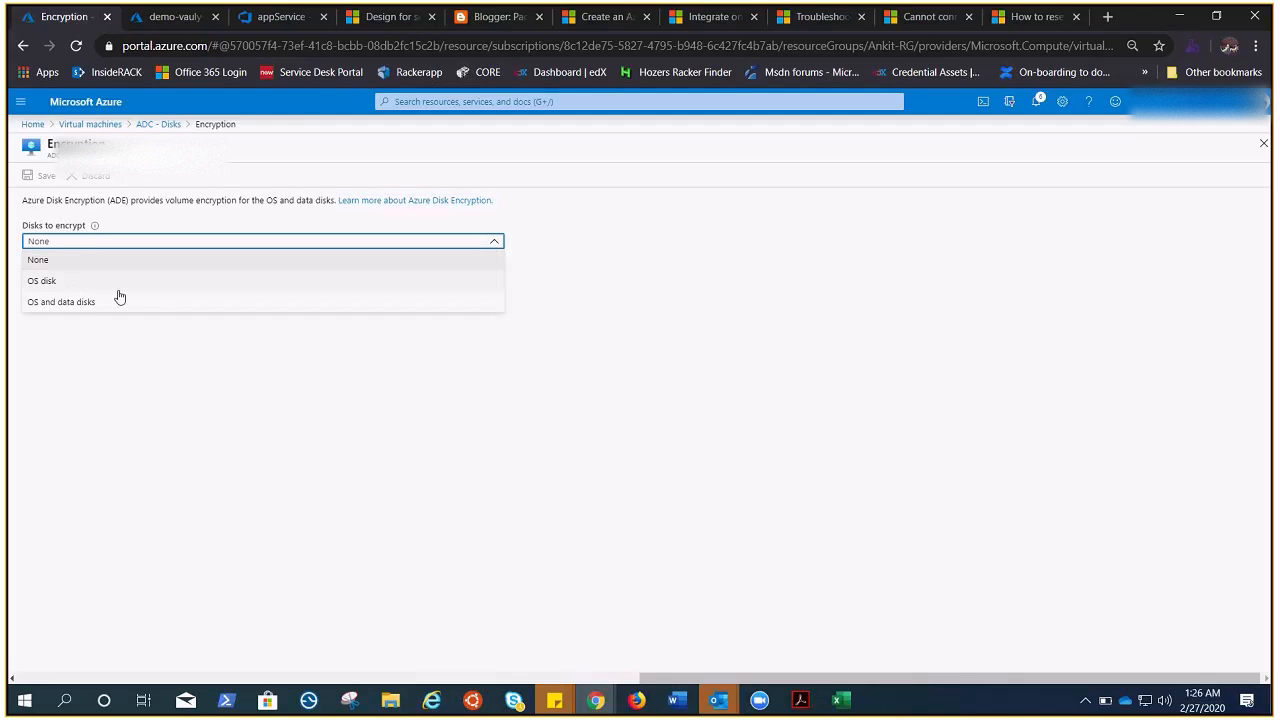
pyautogui.click(43, 290)
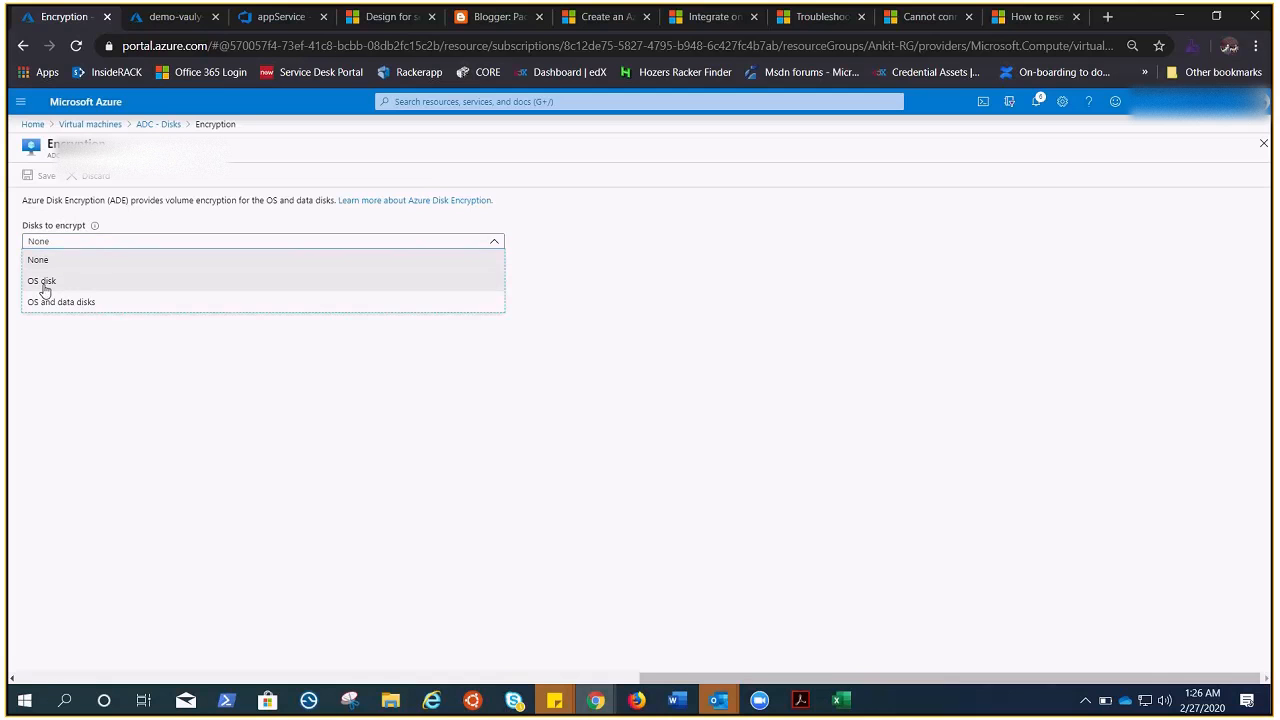
pyautogui.click(54, 302)
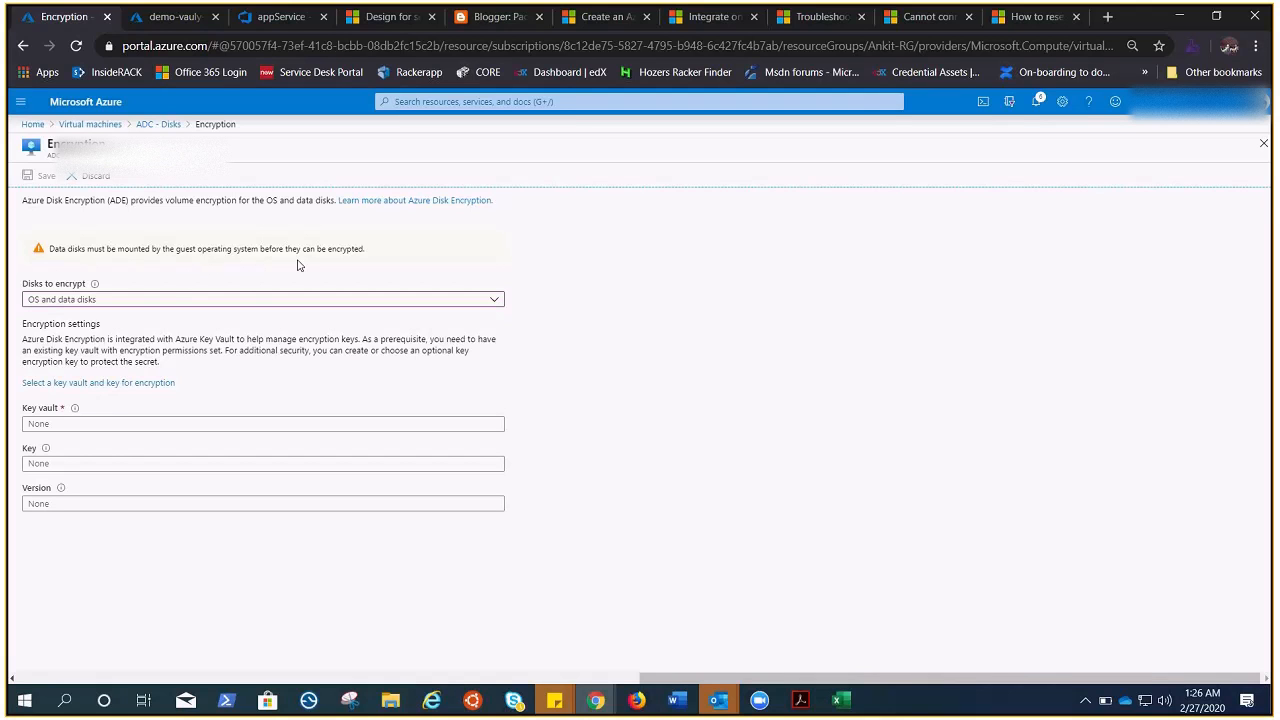
# Set the disks to encrypt to OS disk only, checking the virtual machine's disk list
pyautogui.click(494, 299)
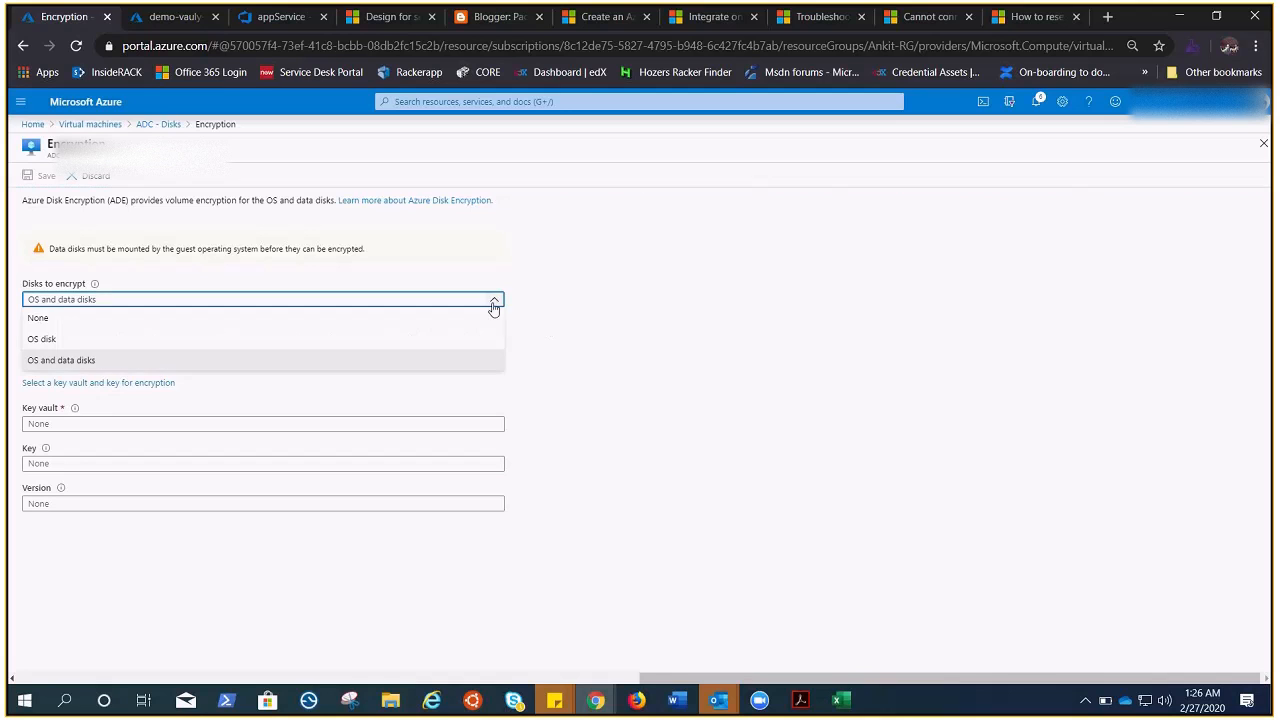
pyautogui.click(42, 340)
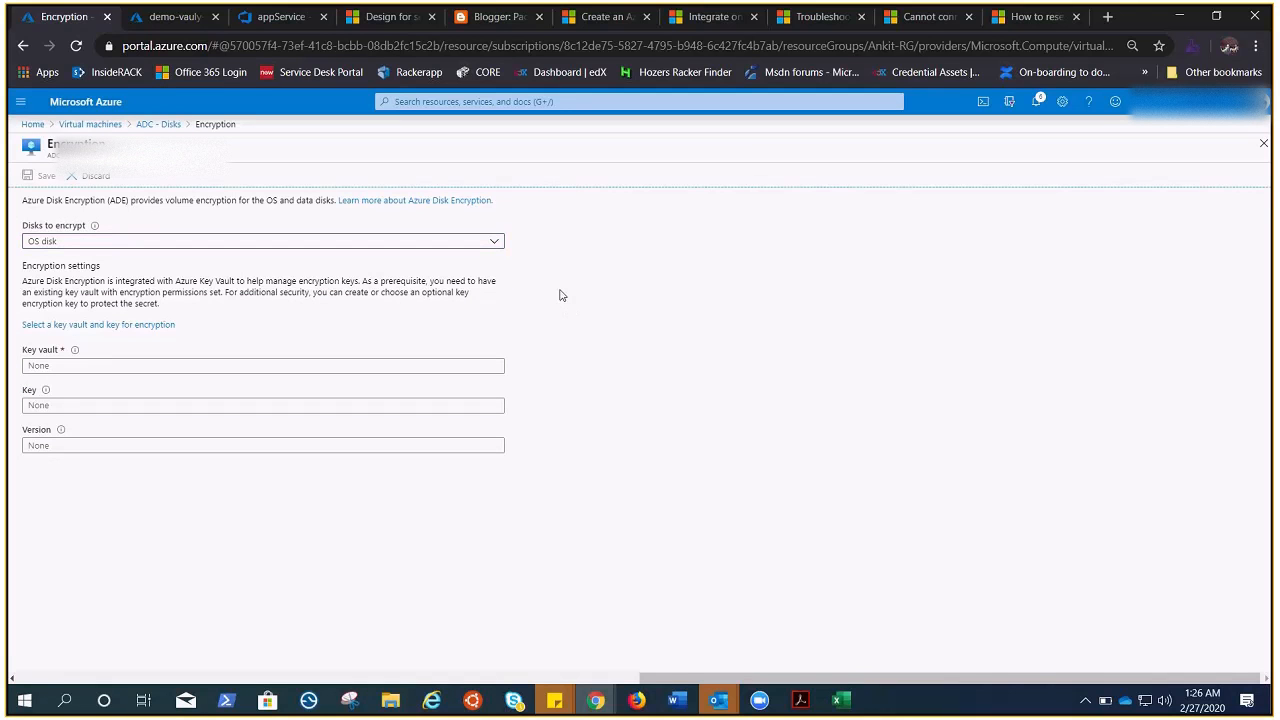
pyautogui.moveTo(716, 683); pyautogui.dragTo(166, 688)
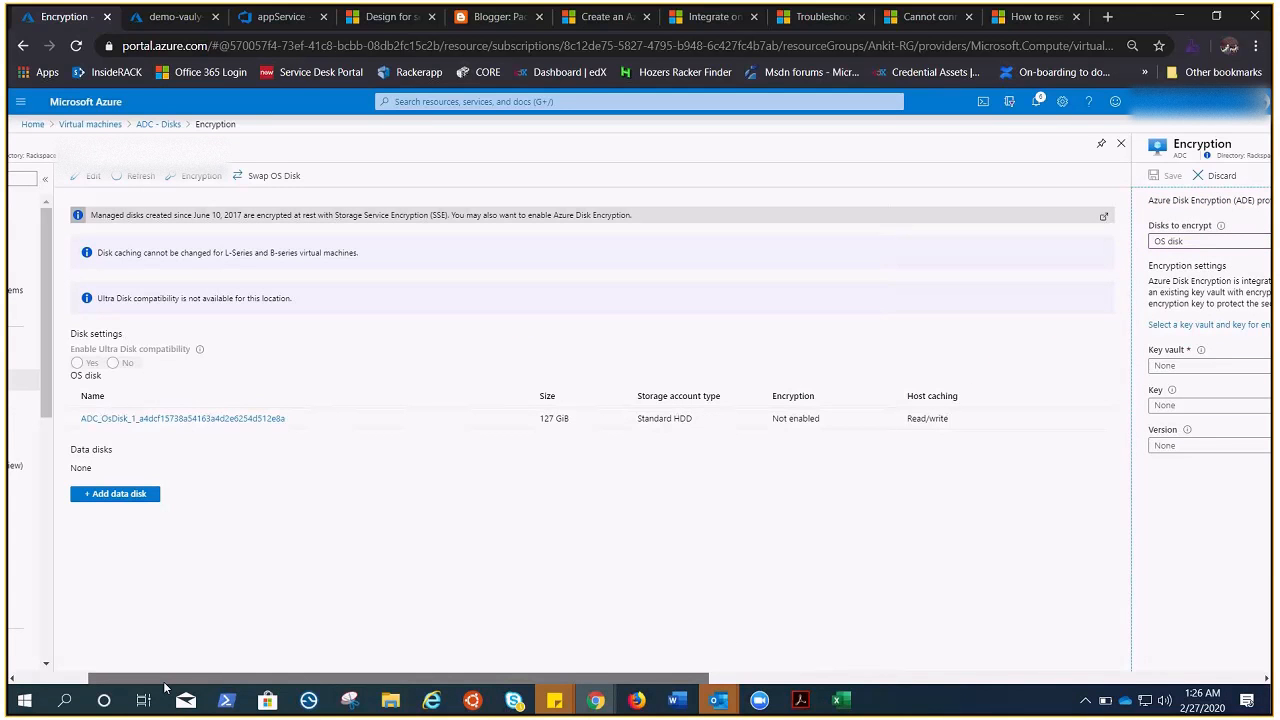
pyautogui.moveTo(166, 688); pyautogui.dragTo(716, 688)
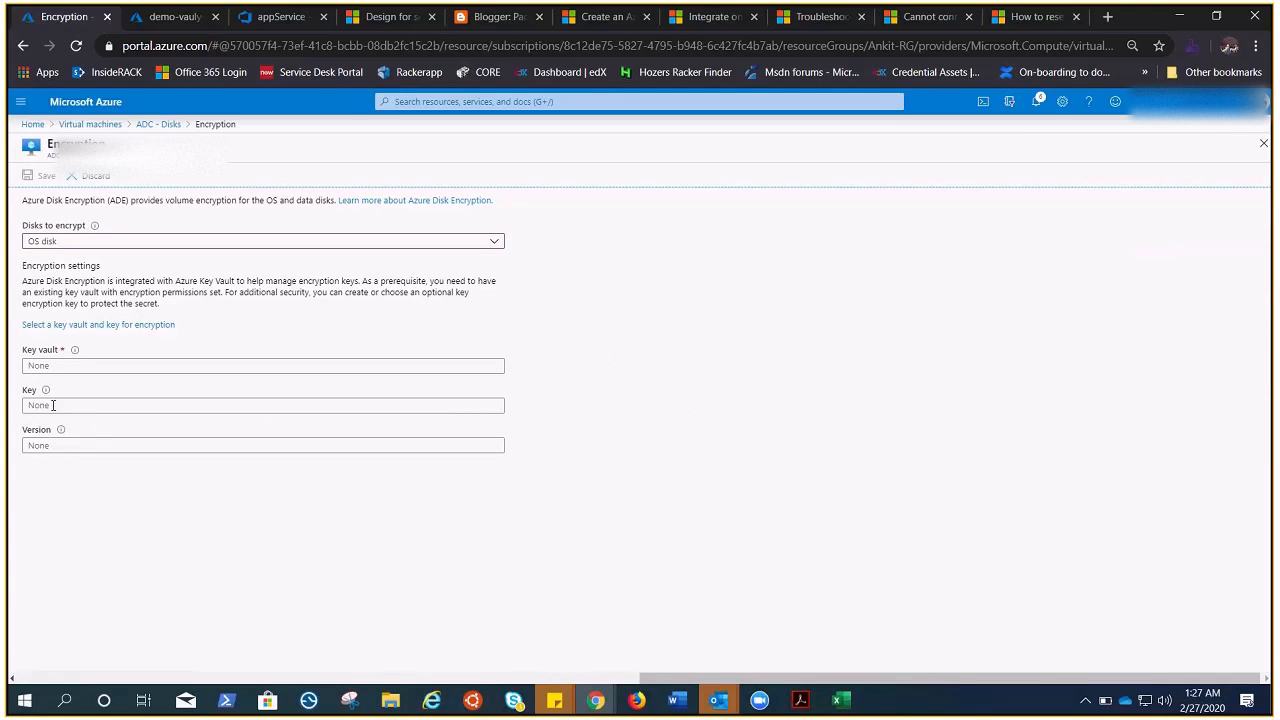
pyautogui.moveTo(76, 353)
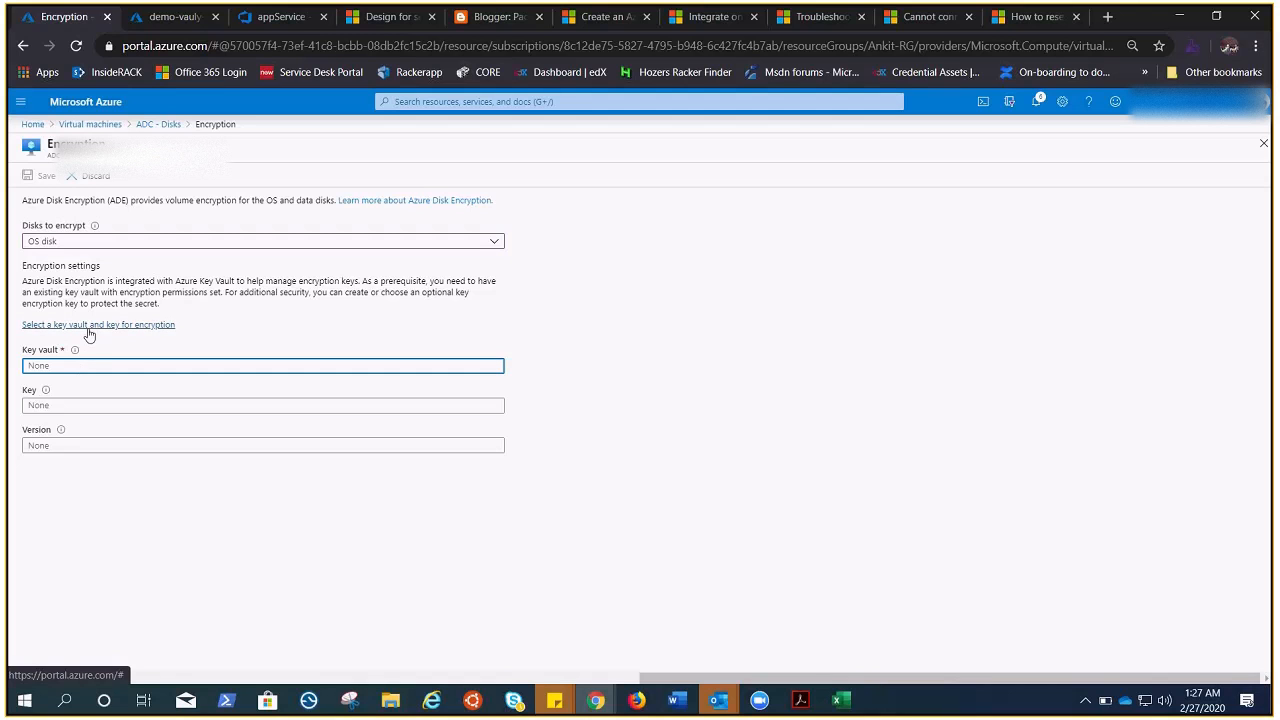
# Open the key vault and key selection for the disk encryption and search the available vaults for Demo-vauly-key
pyautogui.click(175, 16)
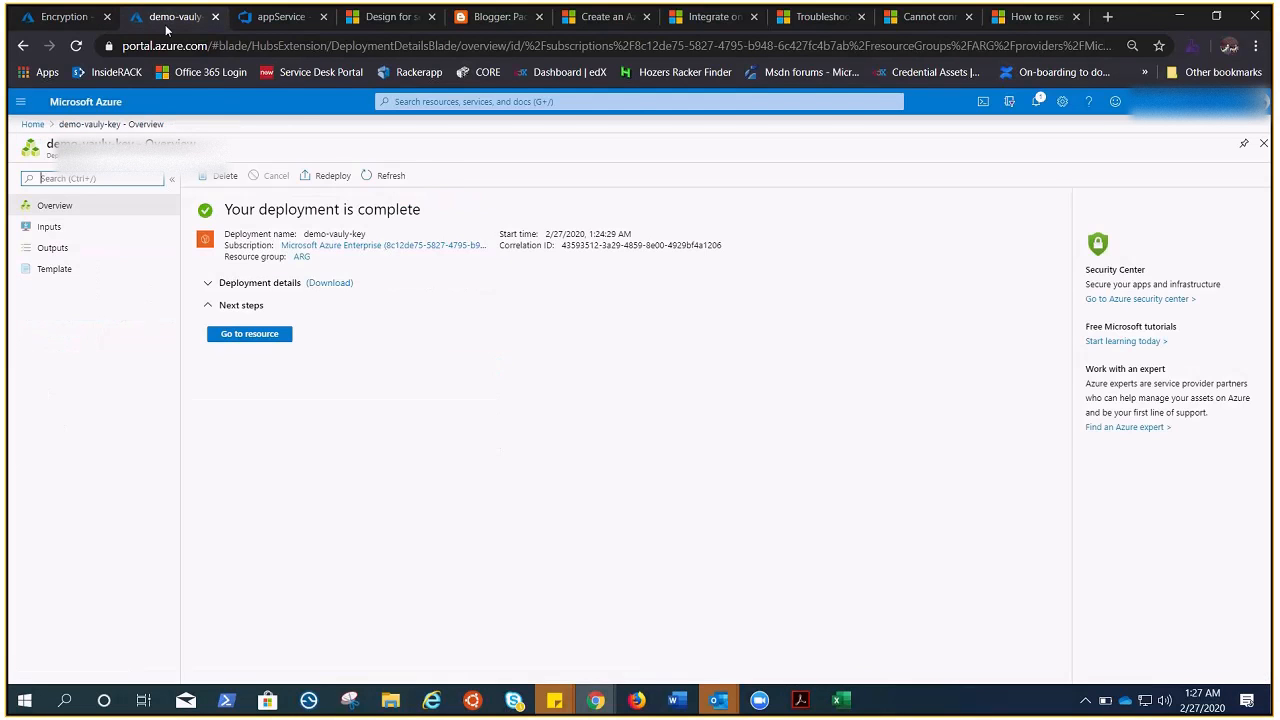
pyautogui.click(74, 18)
pyautogui.click(119, 326)
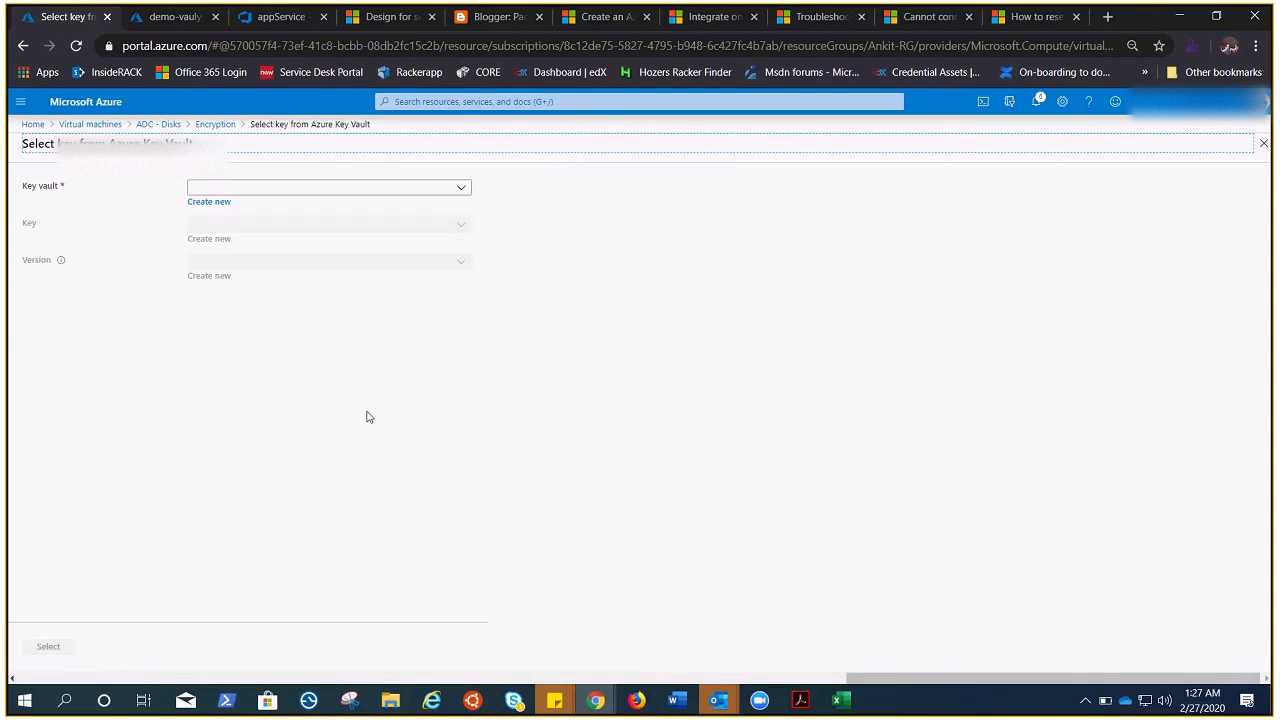
pyautogui.click(461, 193)
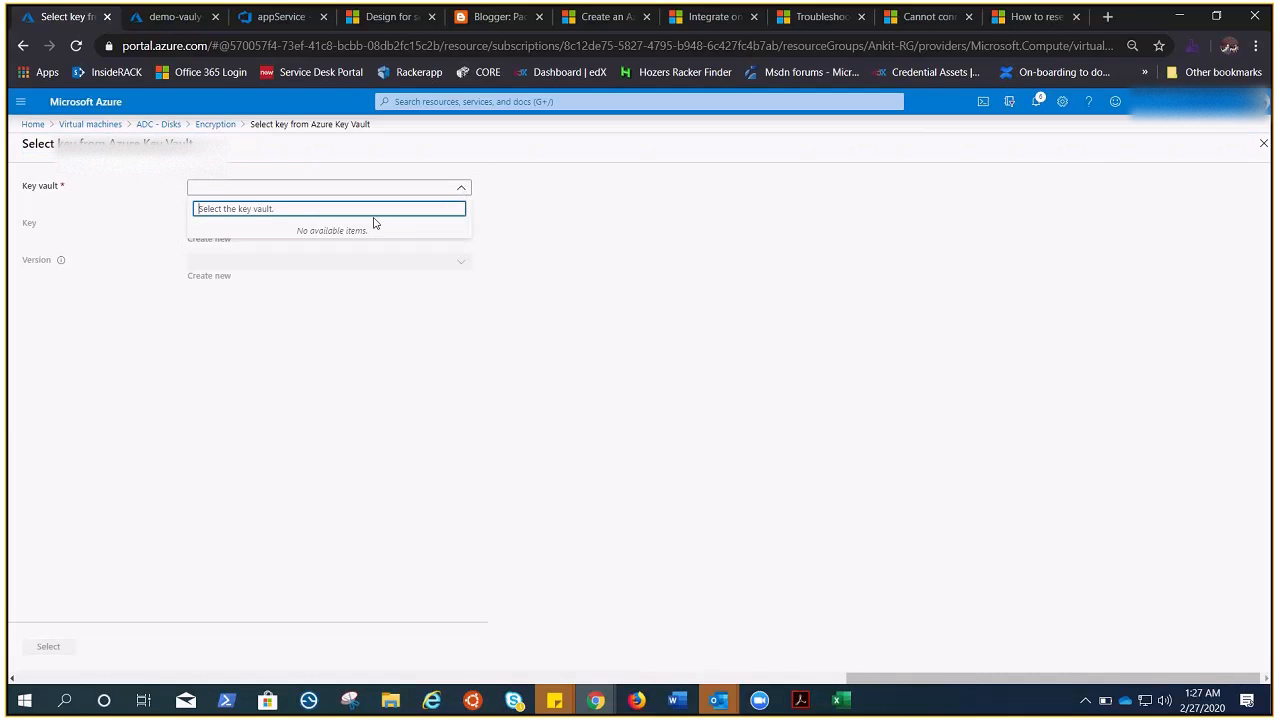
pyautogui.write('Demo-vauly-key')
pyautogui.click(560, 257)
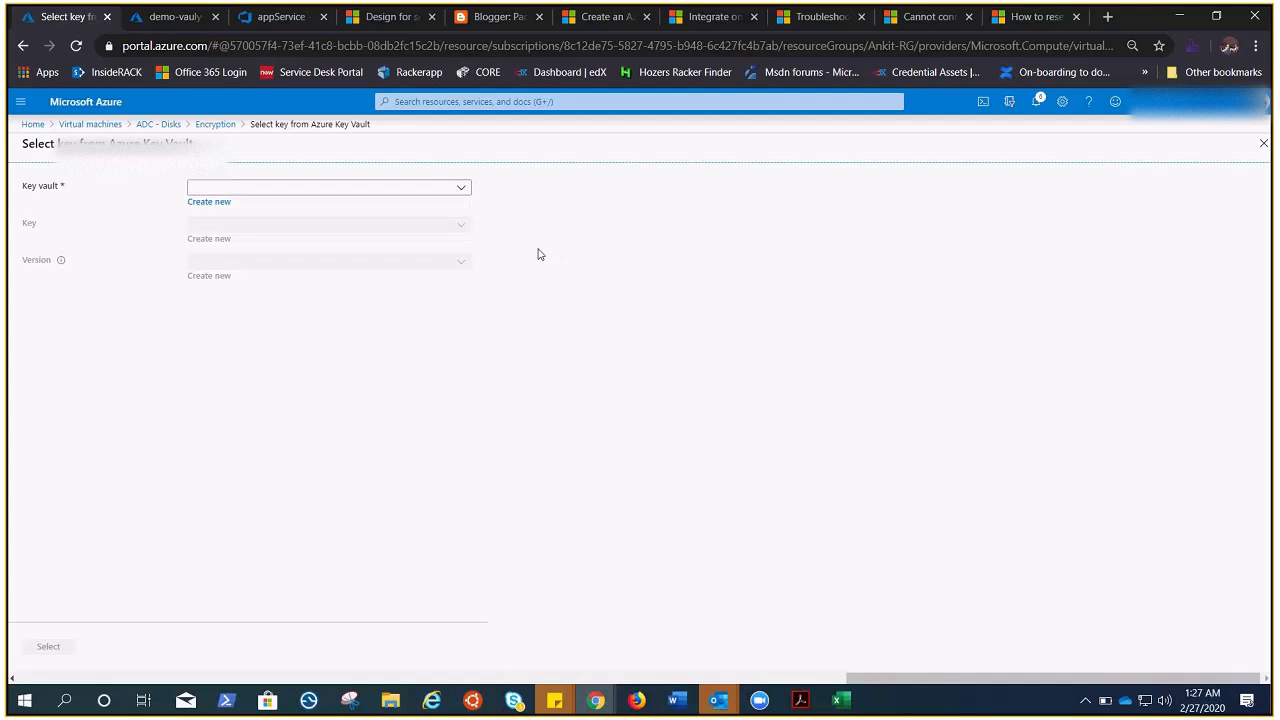
# View the overview of the deployed demo-vauly-key vault and recheck the vaults available for the disk encryption
pyautogui.click(182, 20)
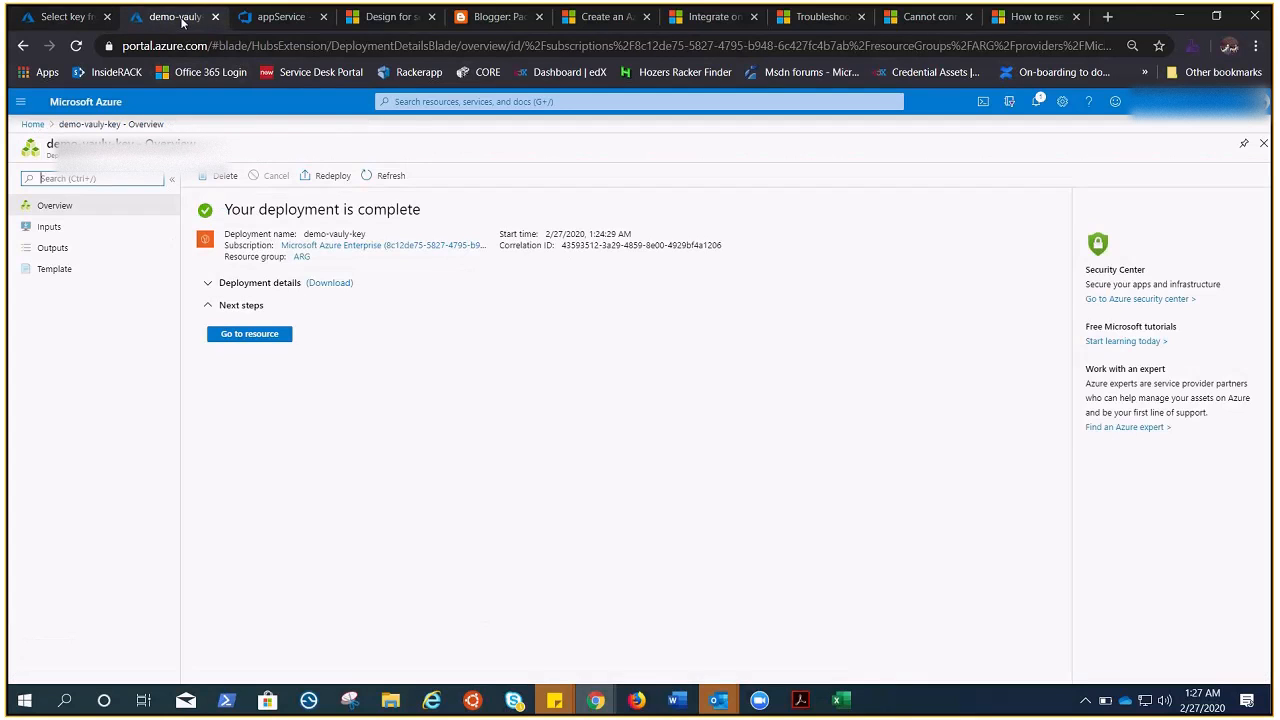
pyautogui.click(251, 334)
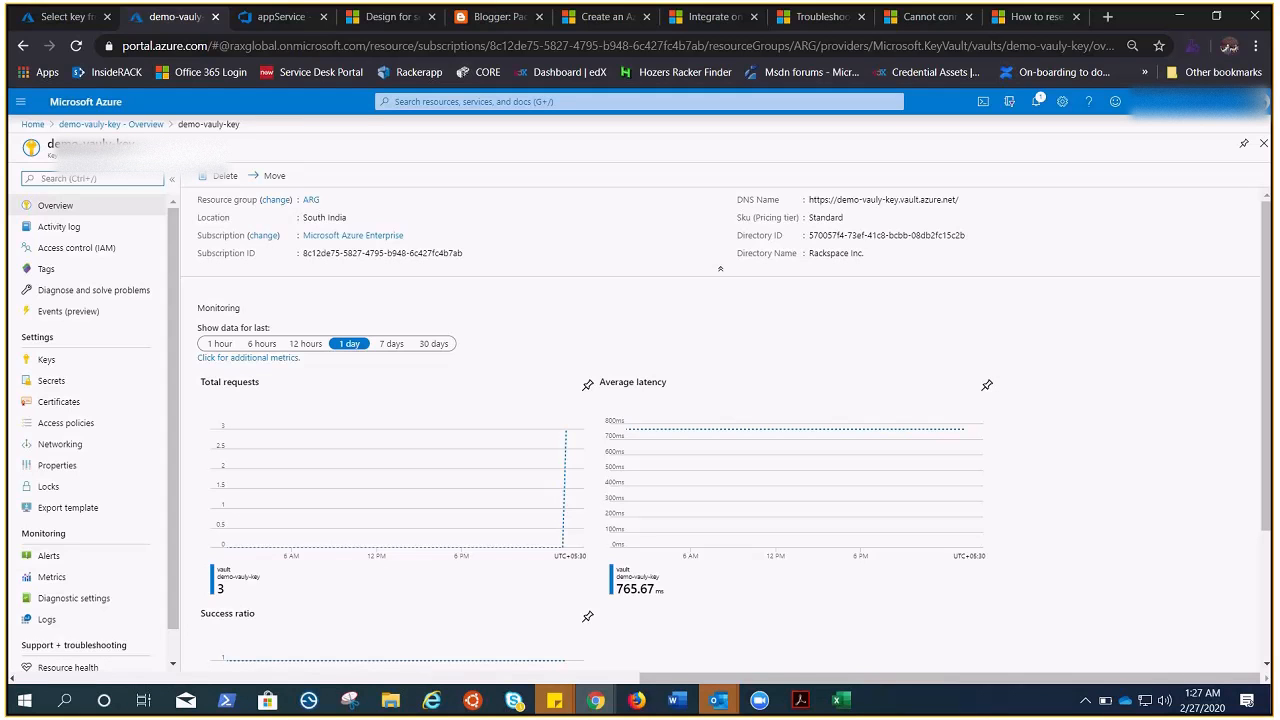
pyautogui.click(70, 16)
pyautogui.click(420, 188)
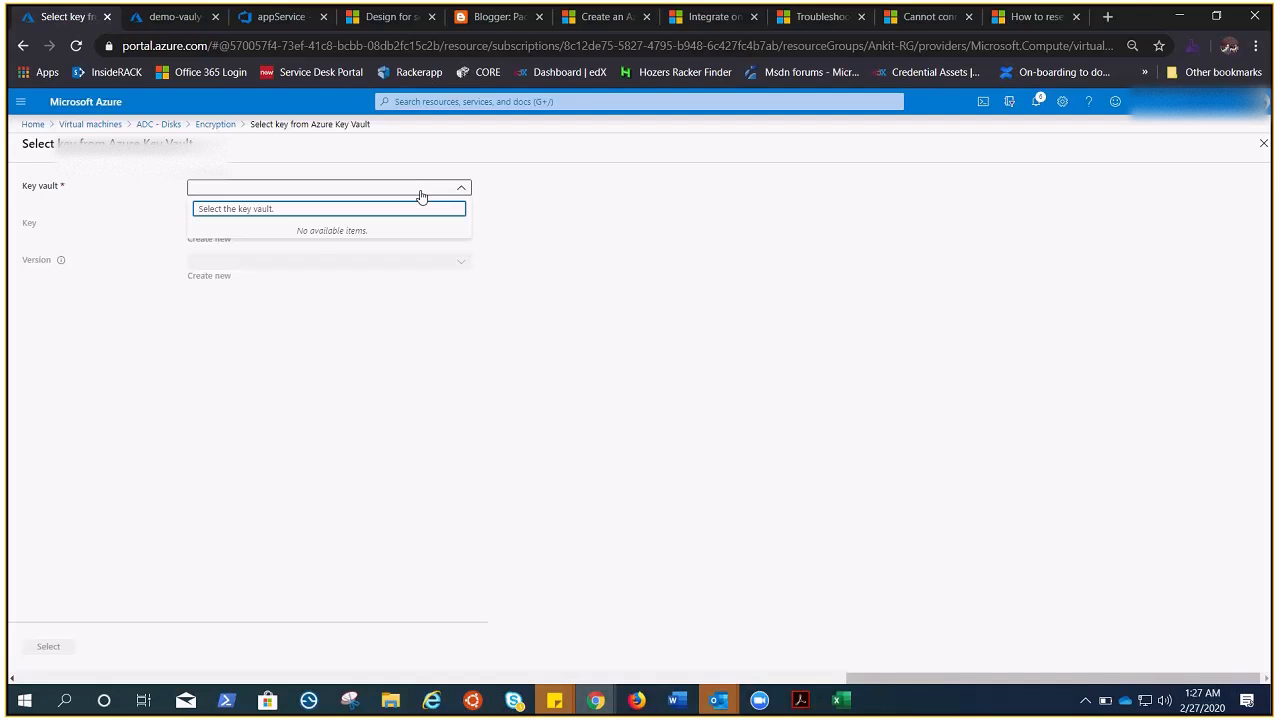
pyautogui.click(146, 212)
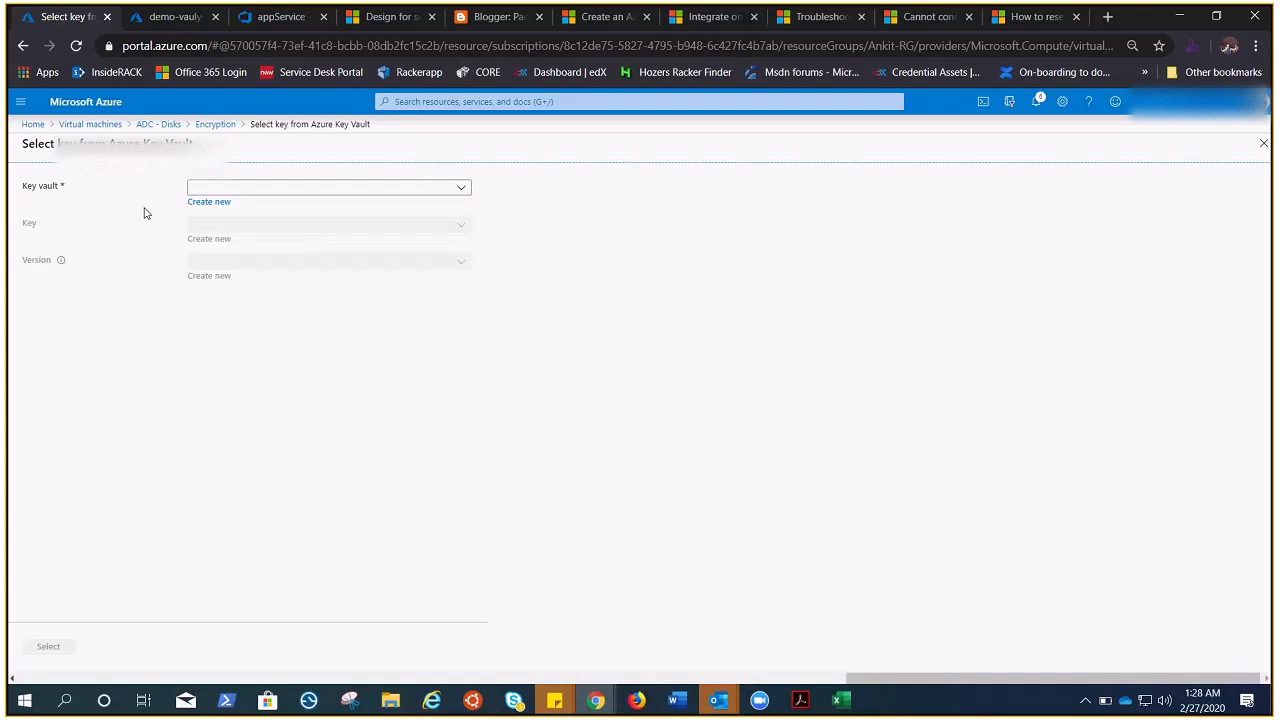
# Start creating a new key vault from the encryption key selection, comparing its region with the location of demo-vauly-key
pyautogui.click(212, 205)
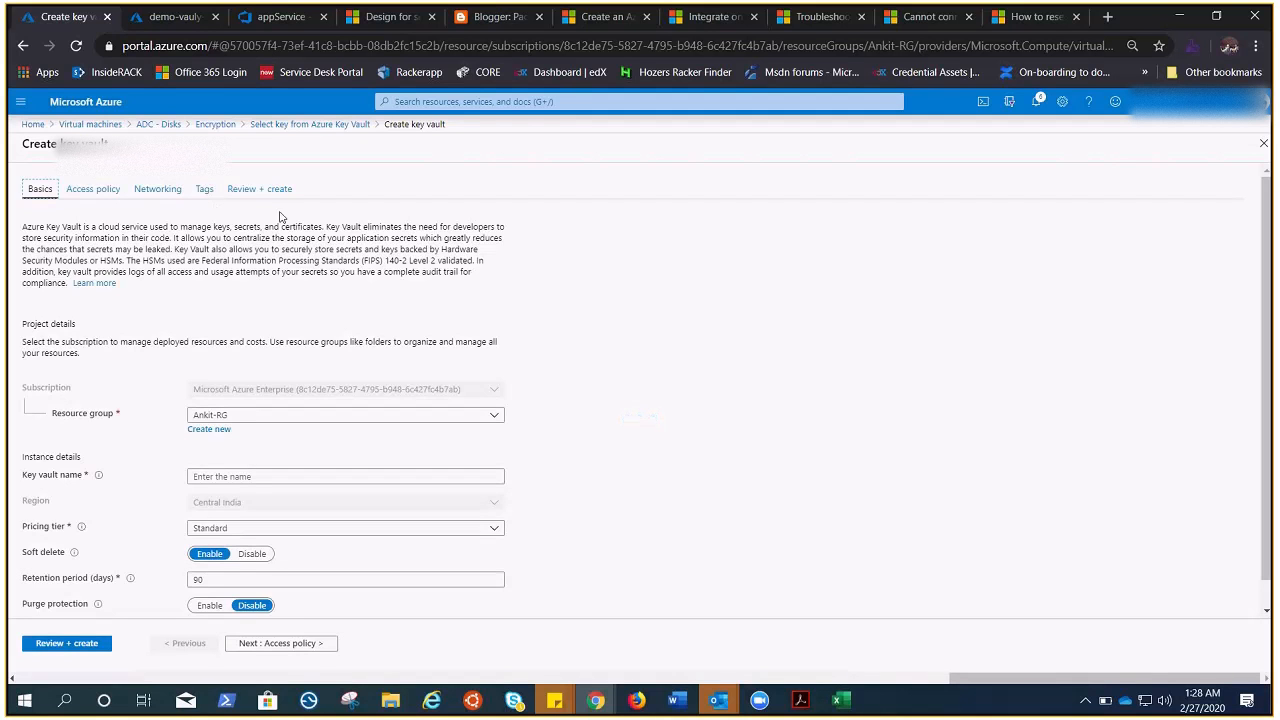
pyautogui.scroll(-1, 759, 376)
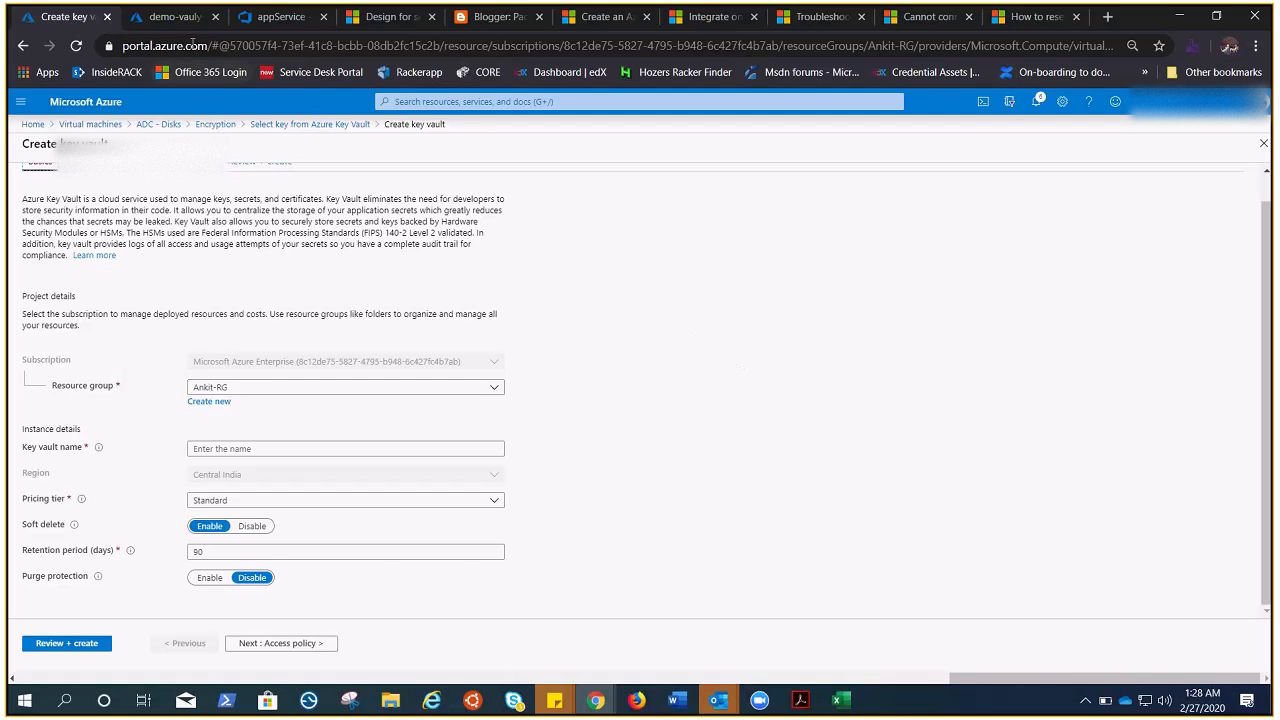
pyautogui.click(175, 16)
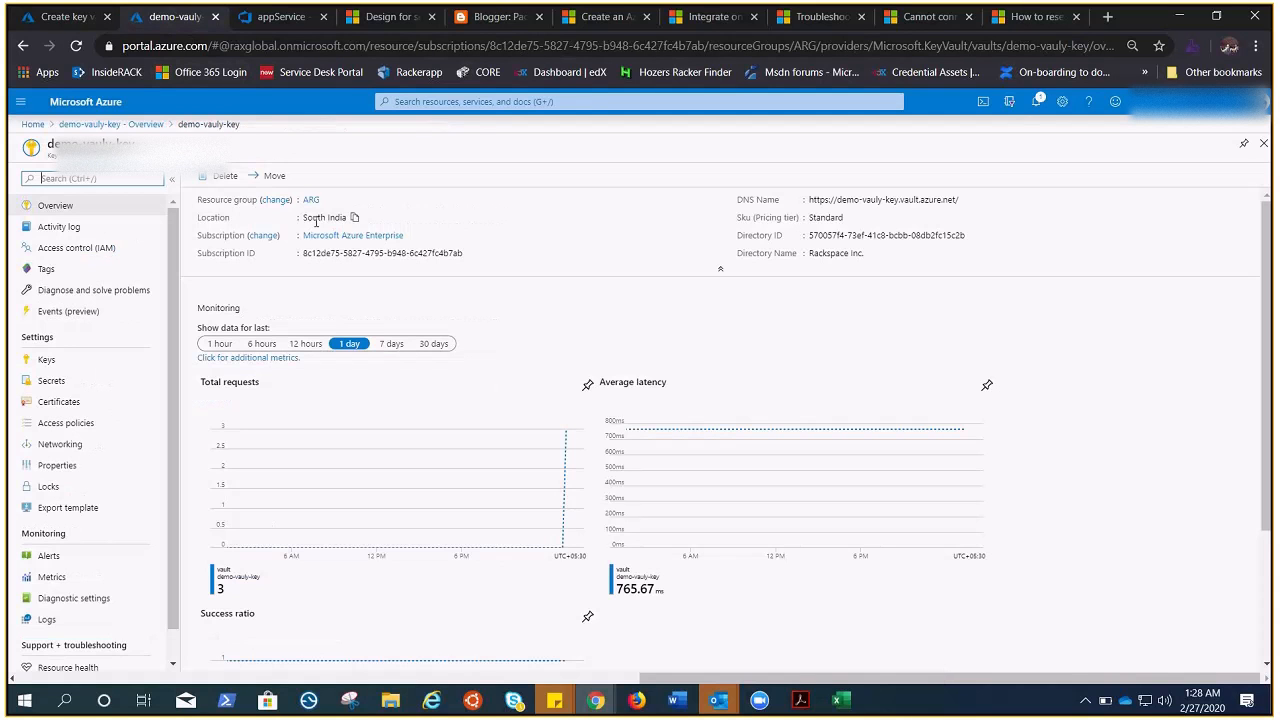
pyautogui.click(72, 18)
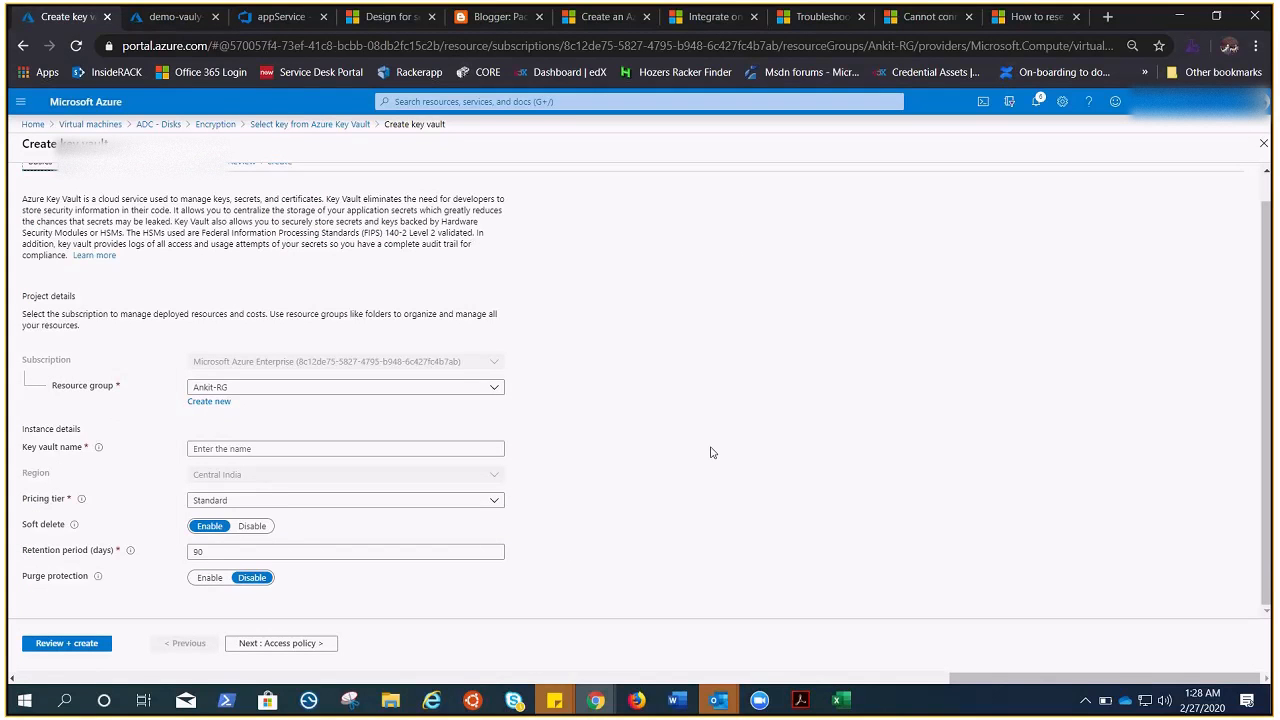
# Disable soft delete and enable Azure Disk Encryption for volume encryption on the new vault, keeping the public endpoint for all networks
pyautogui.click(255, 527)
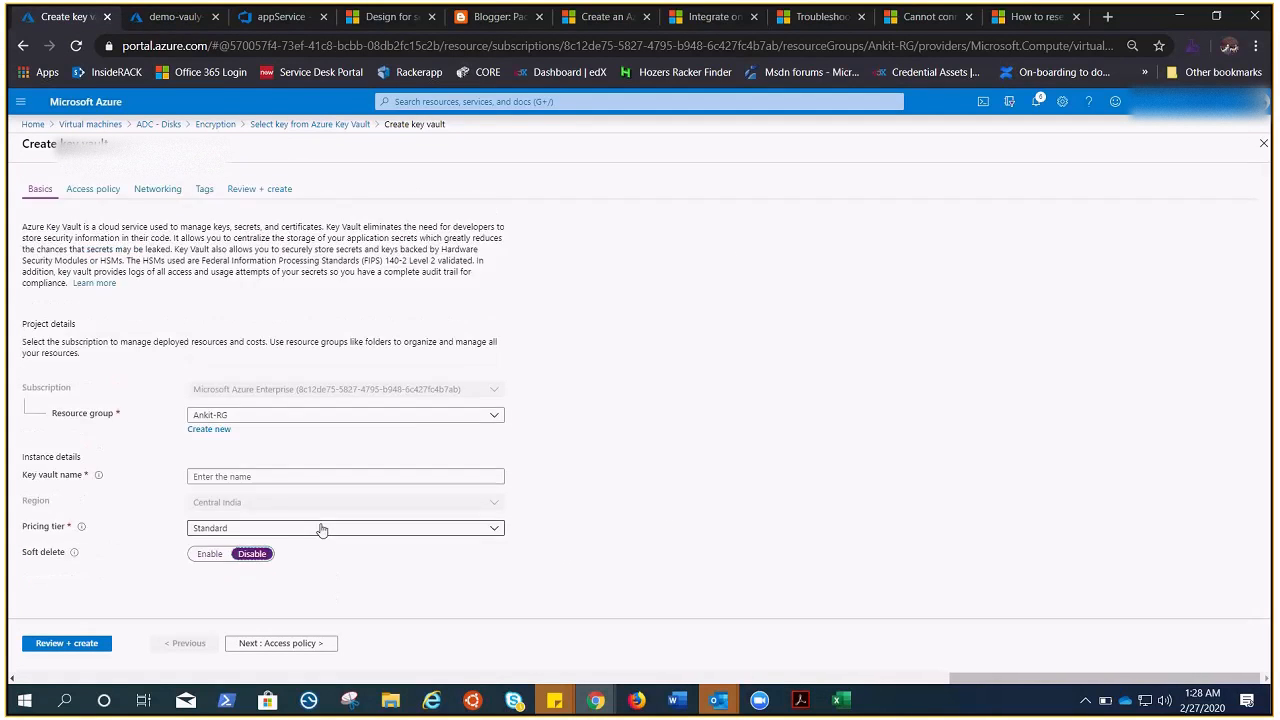
pyautogui.click(288, 645)
pyautogui.click(29, 300)
pyautogui.click(278, 645)
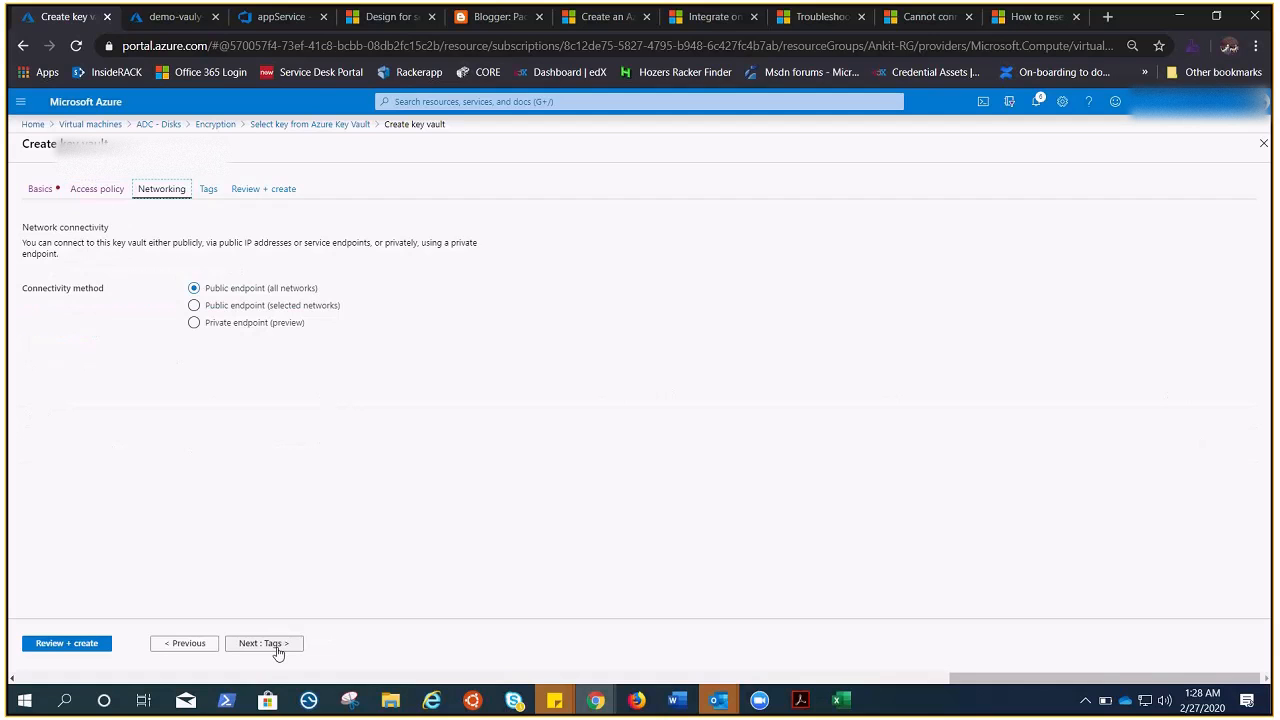
pyautogui.click(278, 648)
pyautogui.click(66, 648)
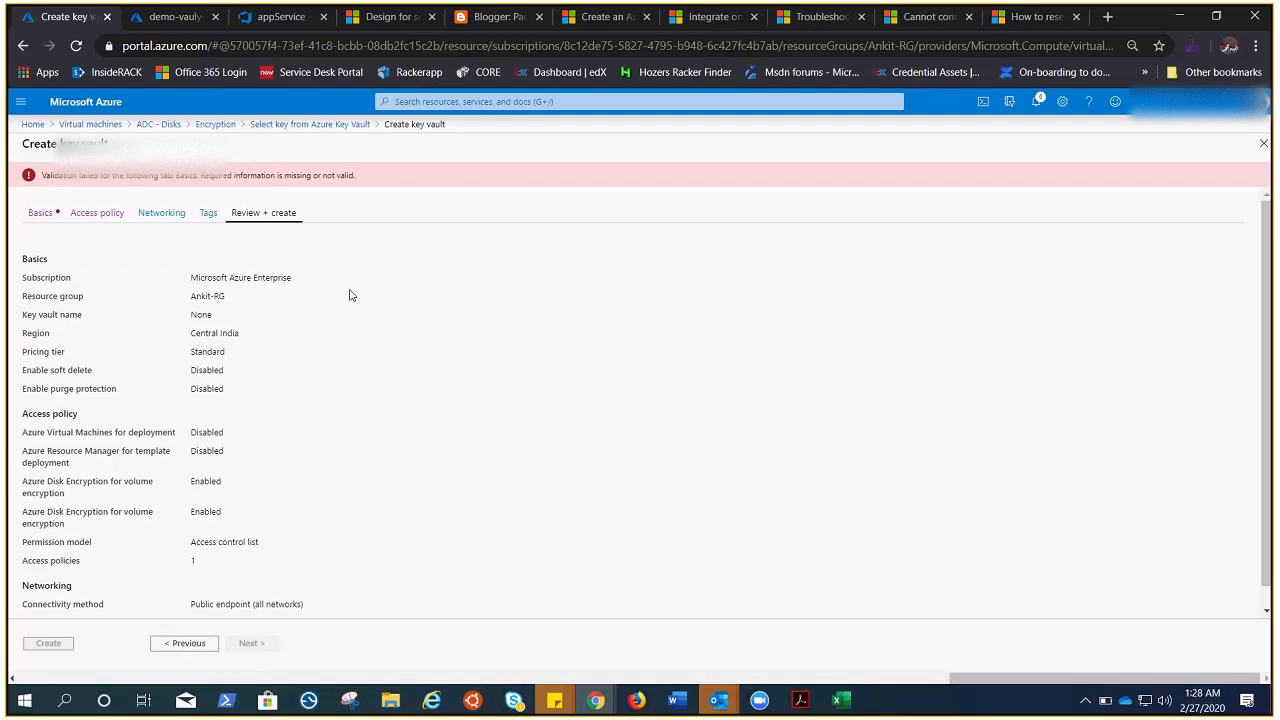
# Name the new key vault dededada-vault, and validate and create it
pyautogui.click(40, 212)
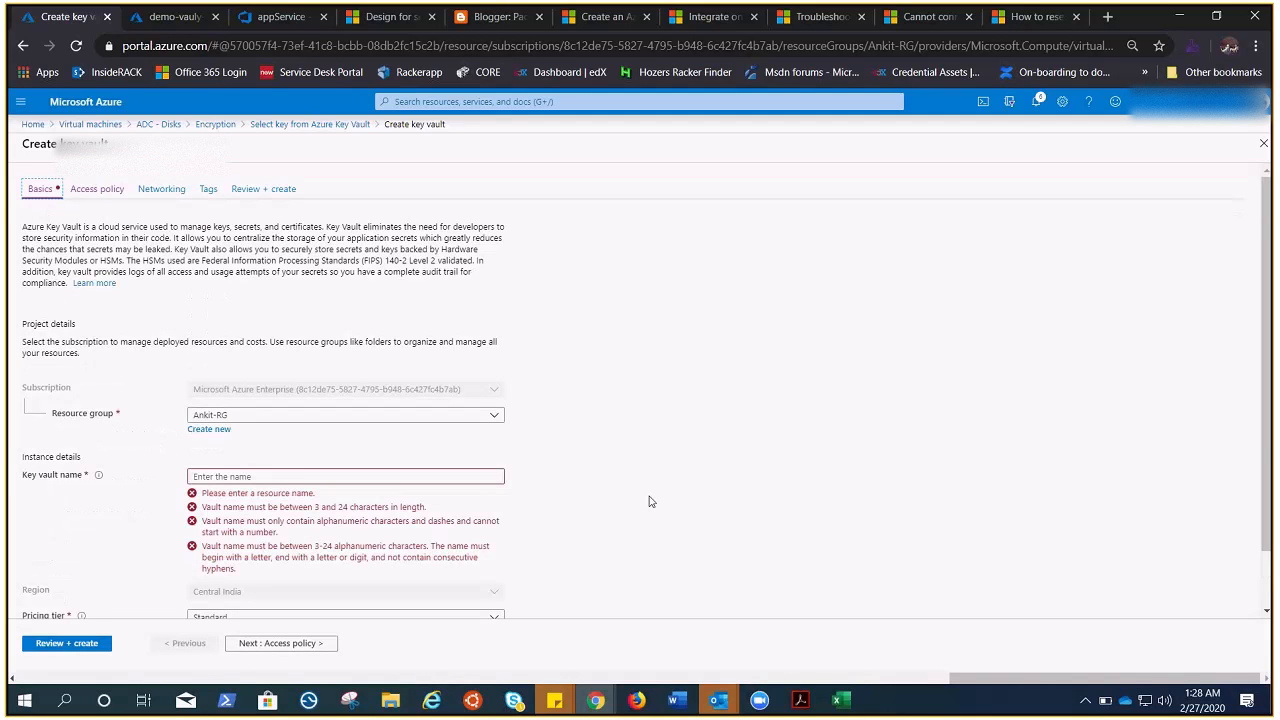
pyautogui.click(280, 477)
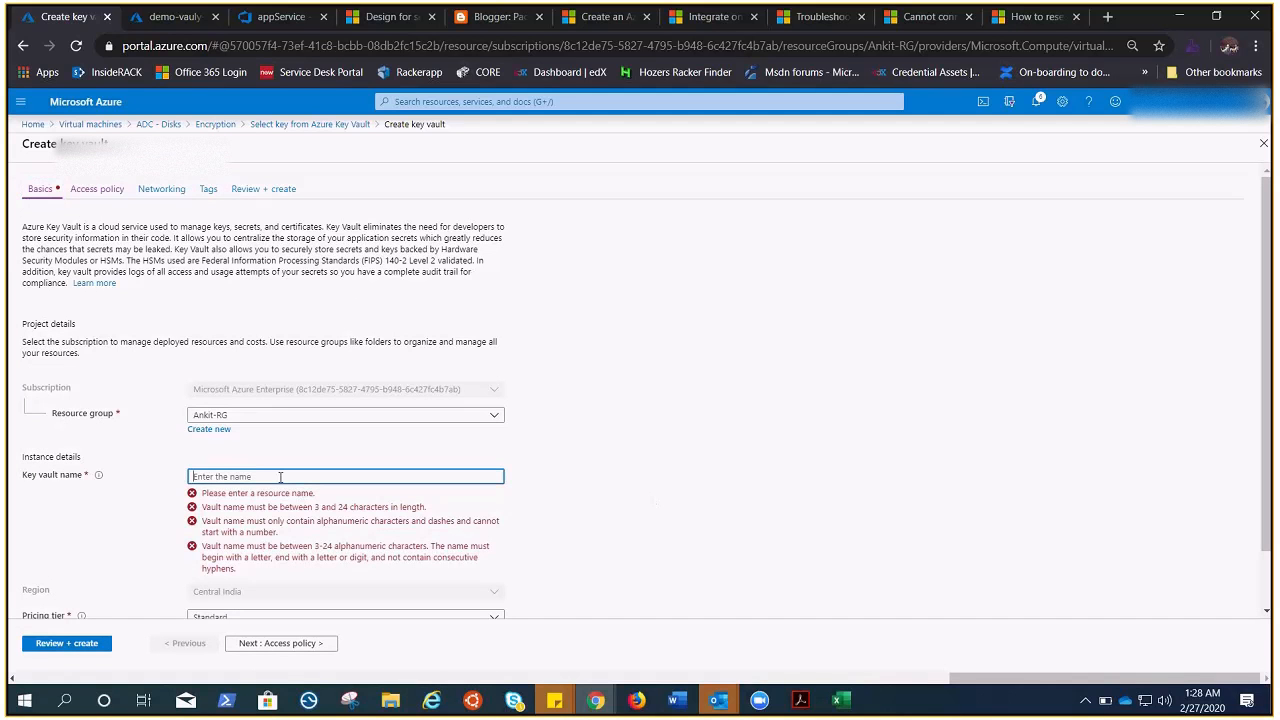
pyautogui.write('ded')
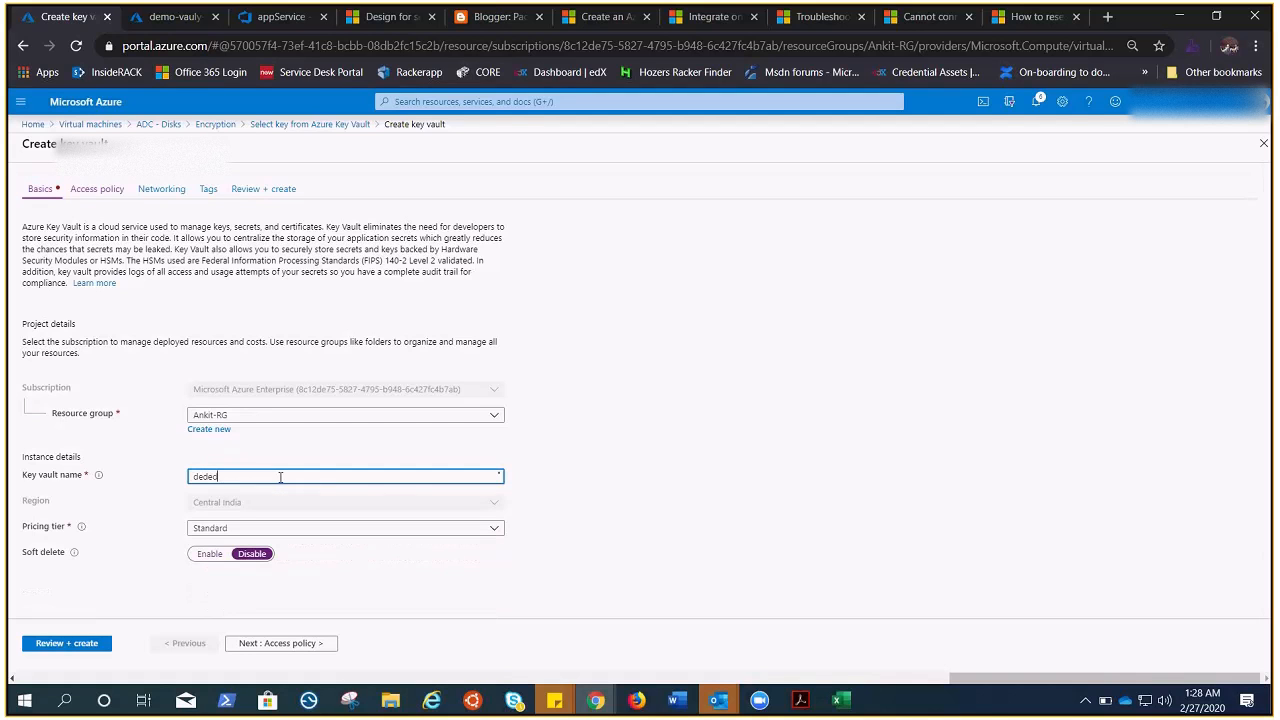
pyautogui.write('eoada-vault')
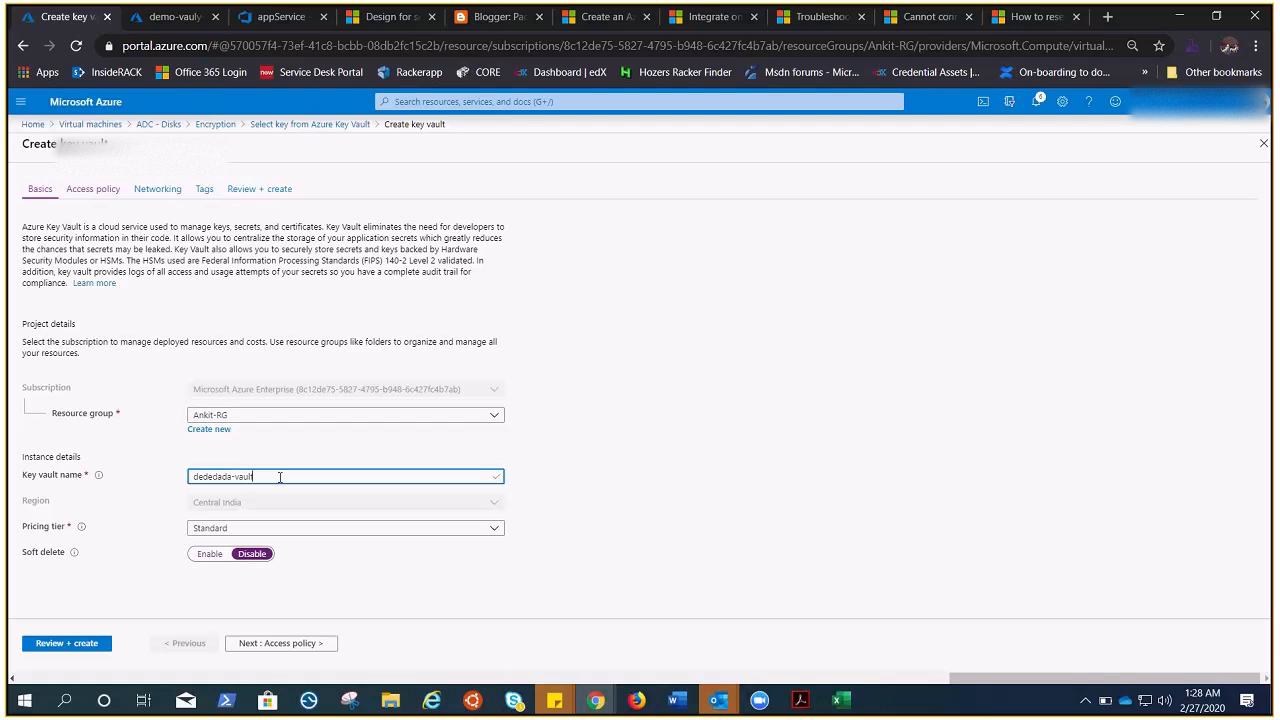
pyautogui.click(76, 647)
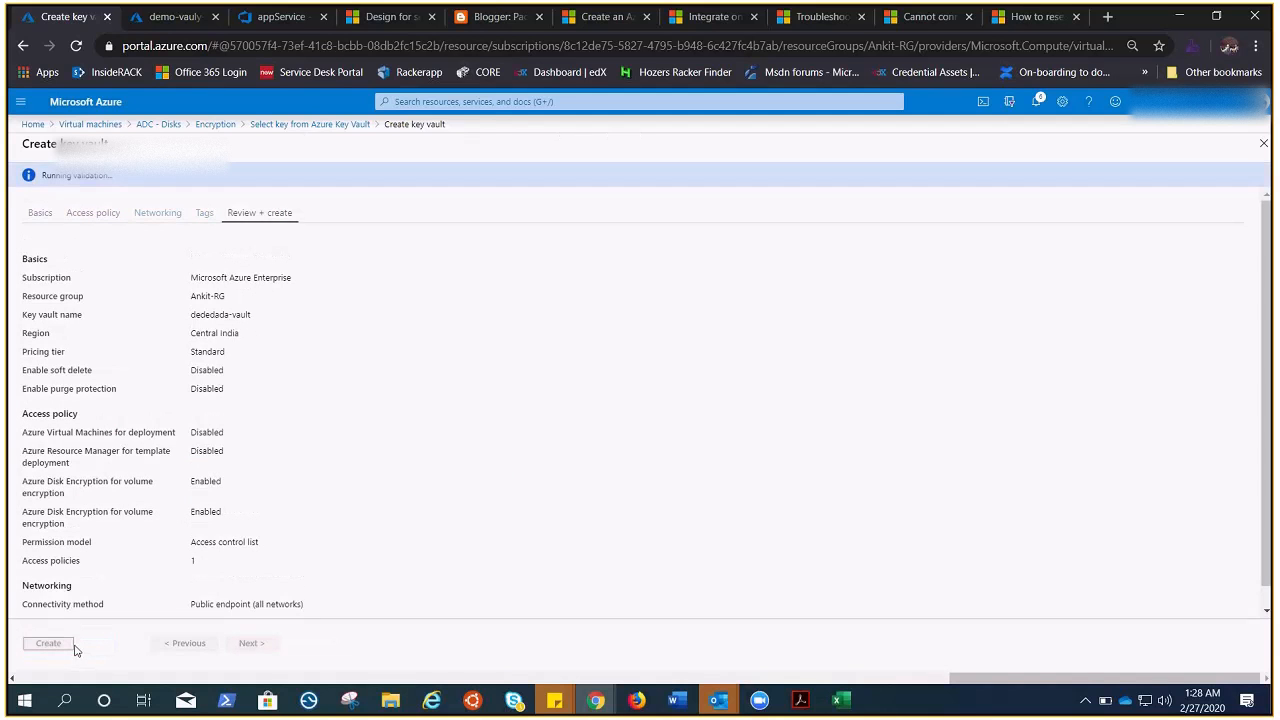
pyautogui.click(56, 646)
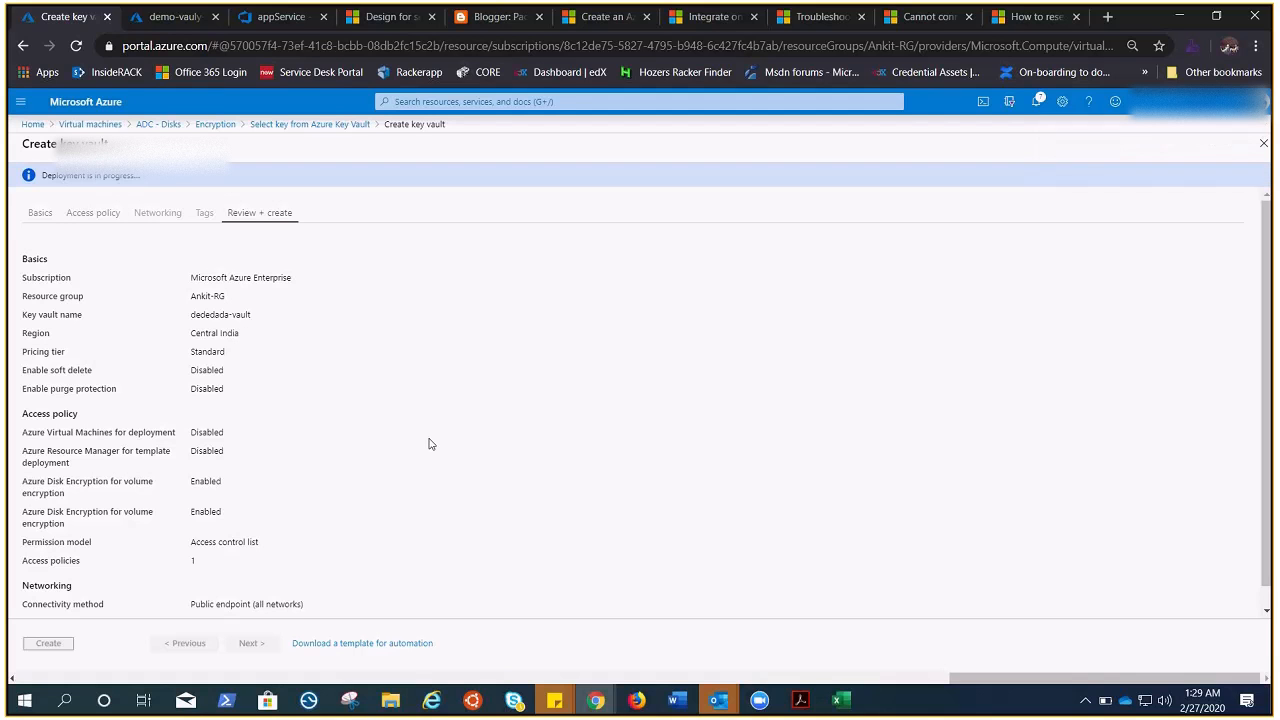
pyautogui.moveTo(1013, 677); pyautogui.dragTo(655, 688)
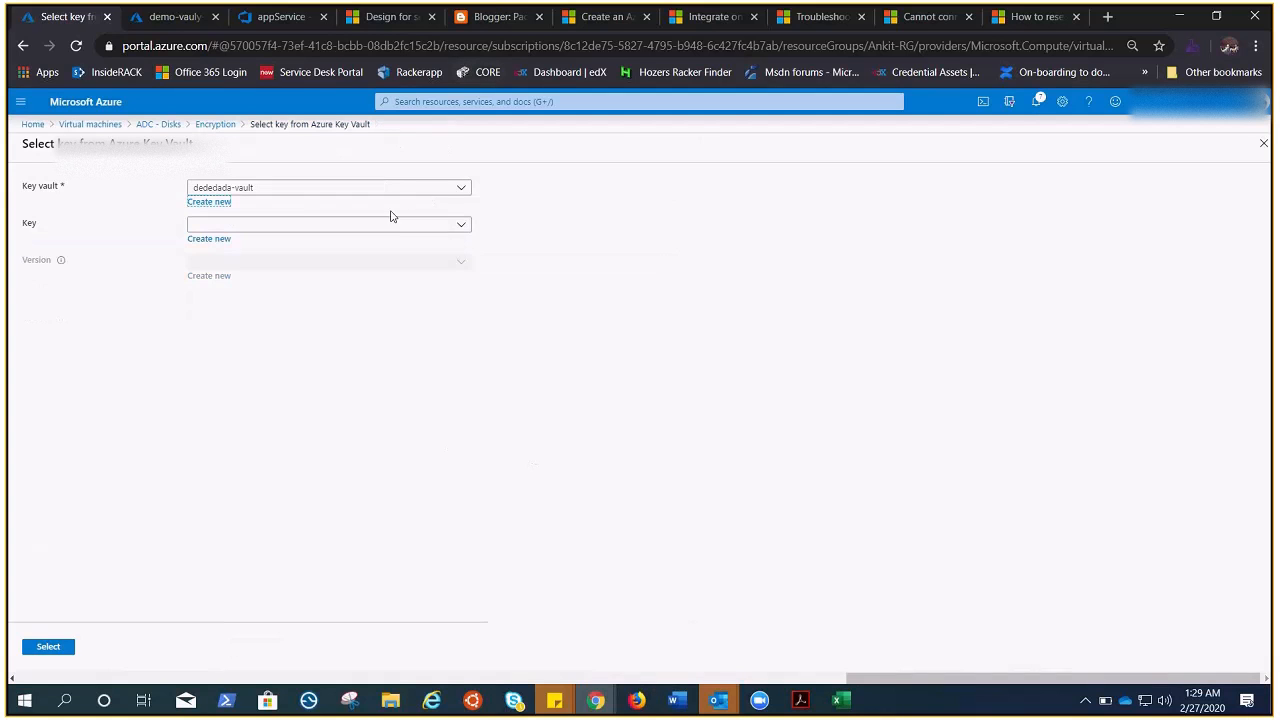
# Check the keys available in dededada-vault and generate a new 2048-bit RSA key named VM-key
pyautogui.click(460, 226)
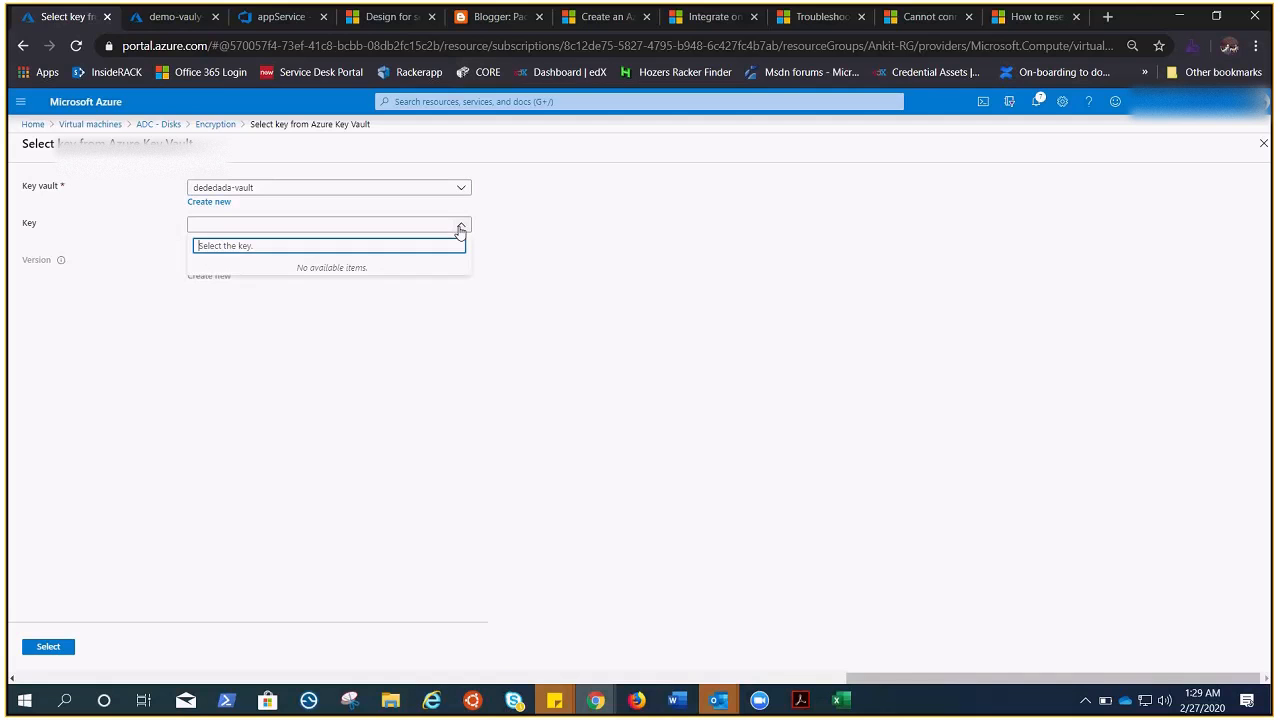
pyautogui.hotkey('alt', 'Tab')
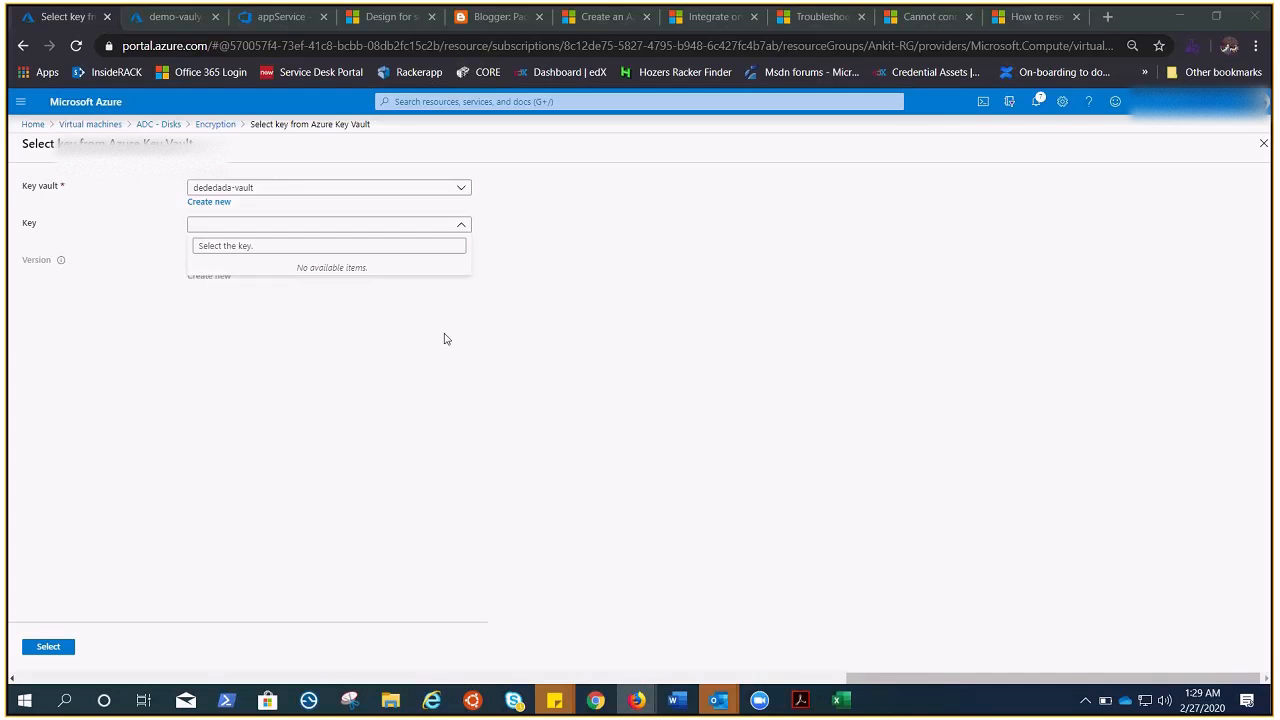
pyautogui.click(232, 247)
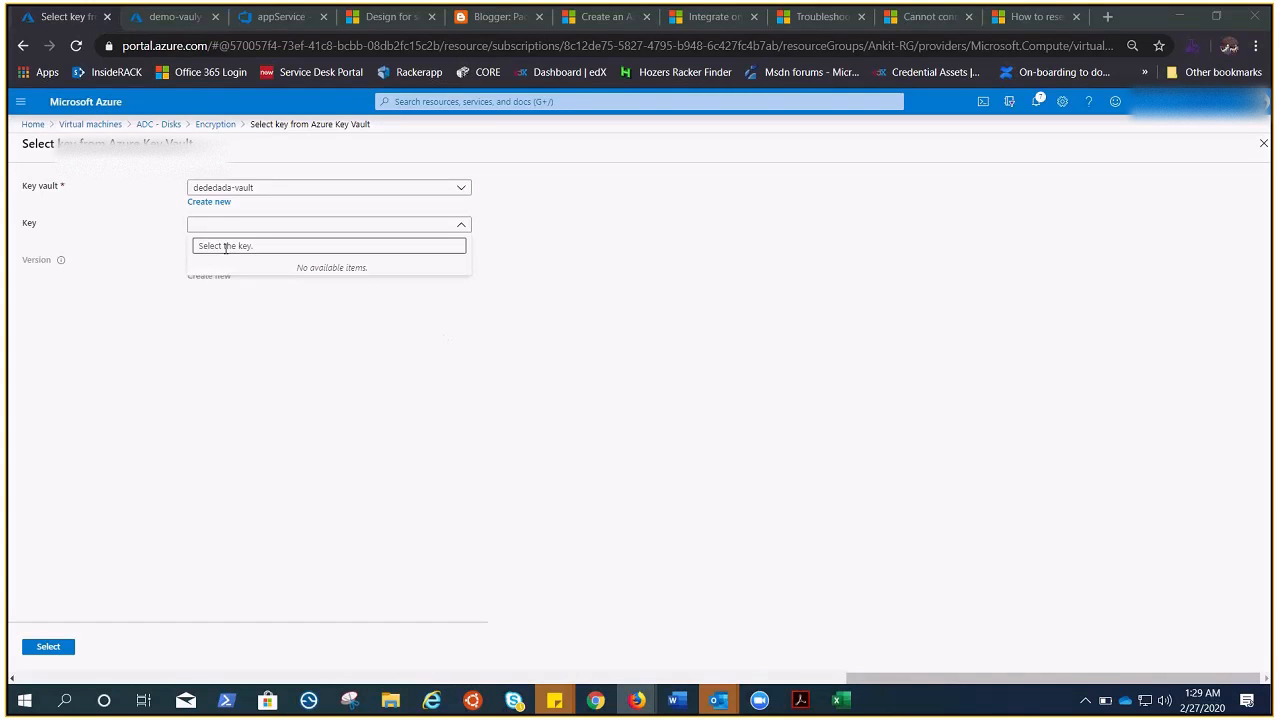
pyautogui.click(456, 223)
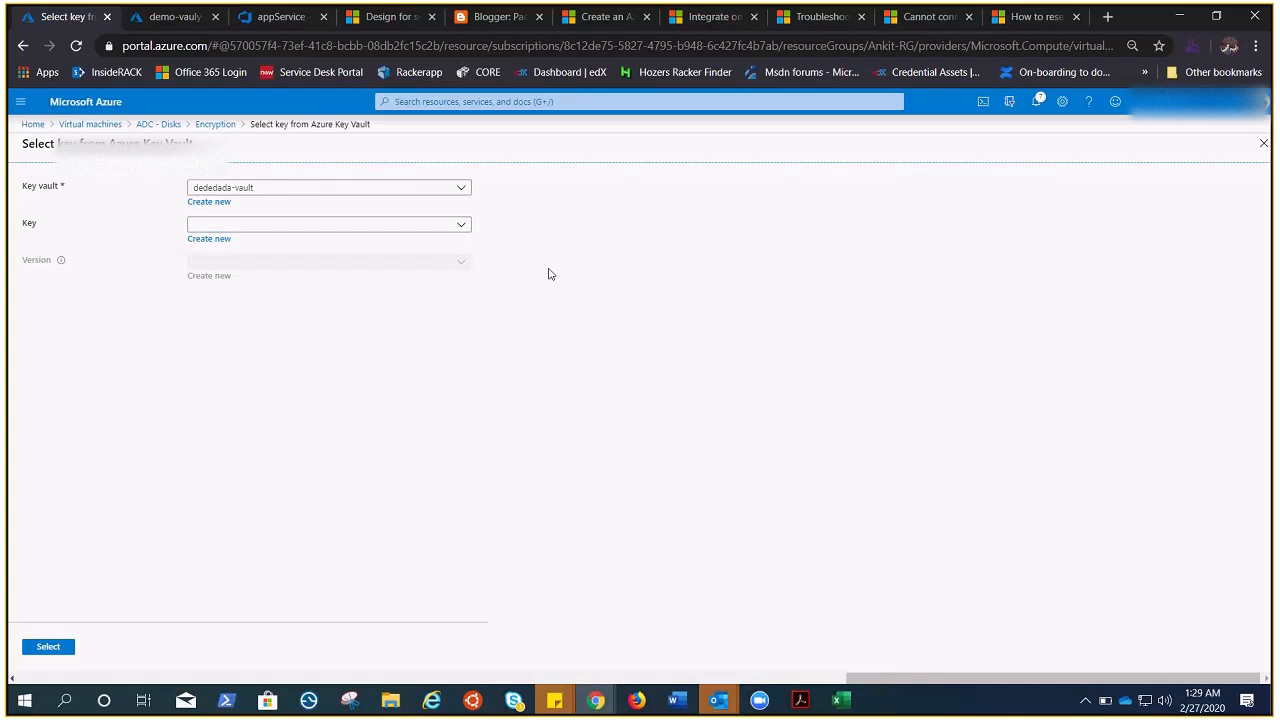
pyautogui.click(218, 245)
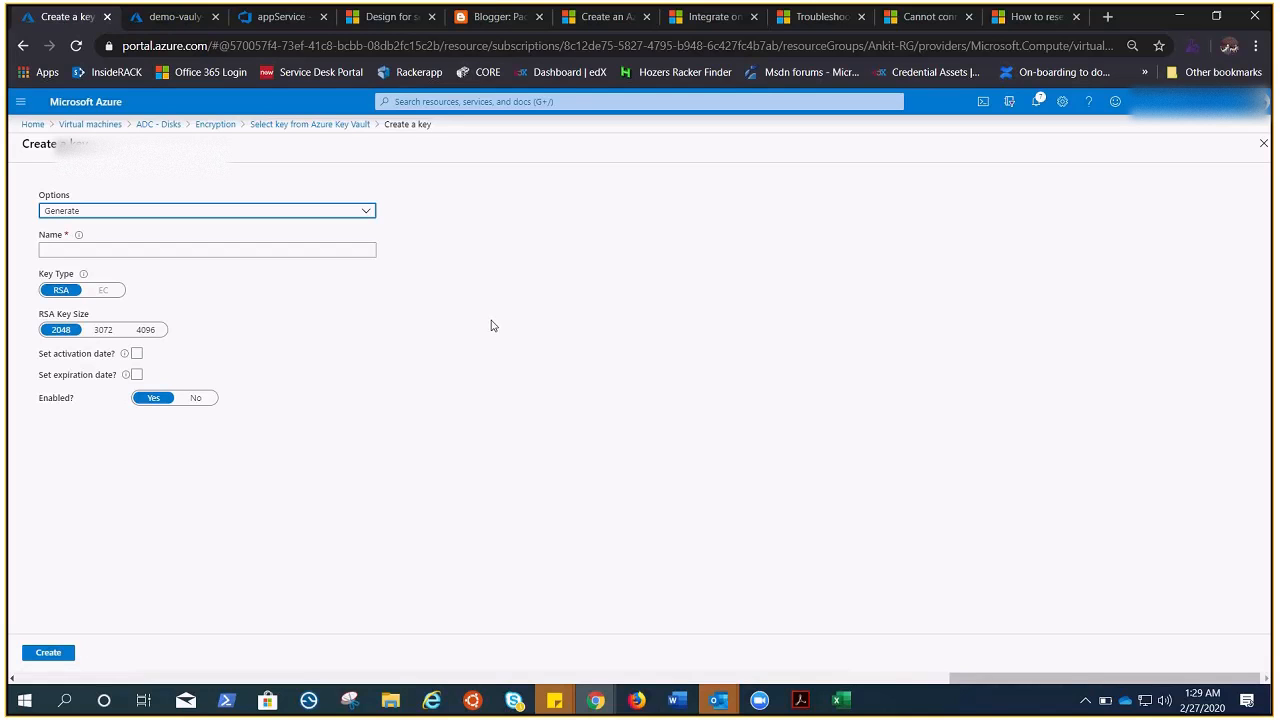
pyautogui.click(243, 248)
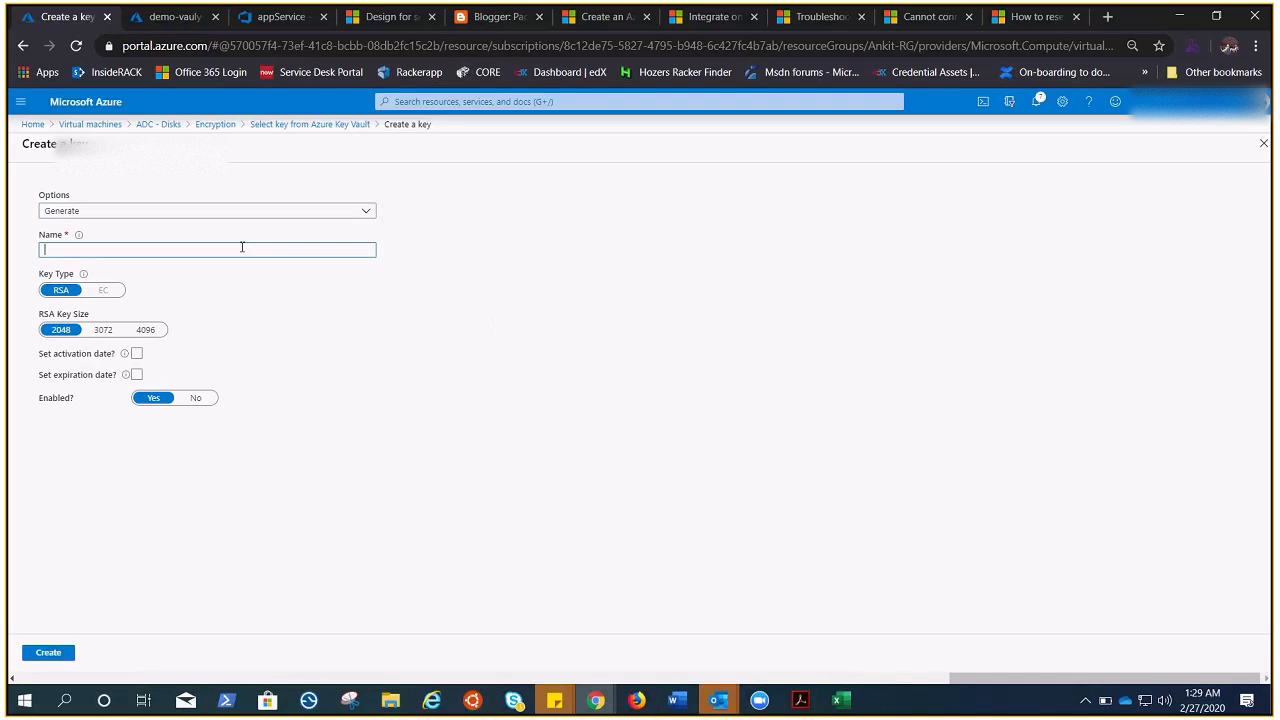
pyautogui.write('VM-key')
pyautogui.click(48, 652)
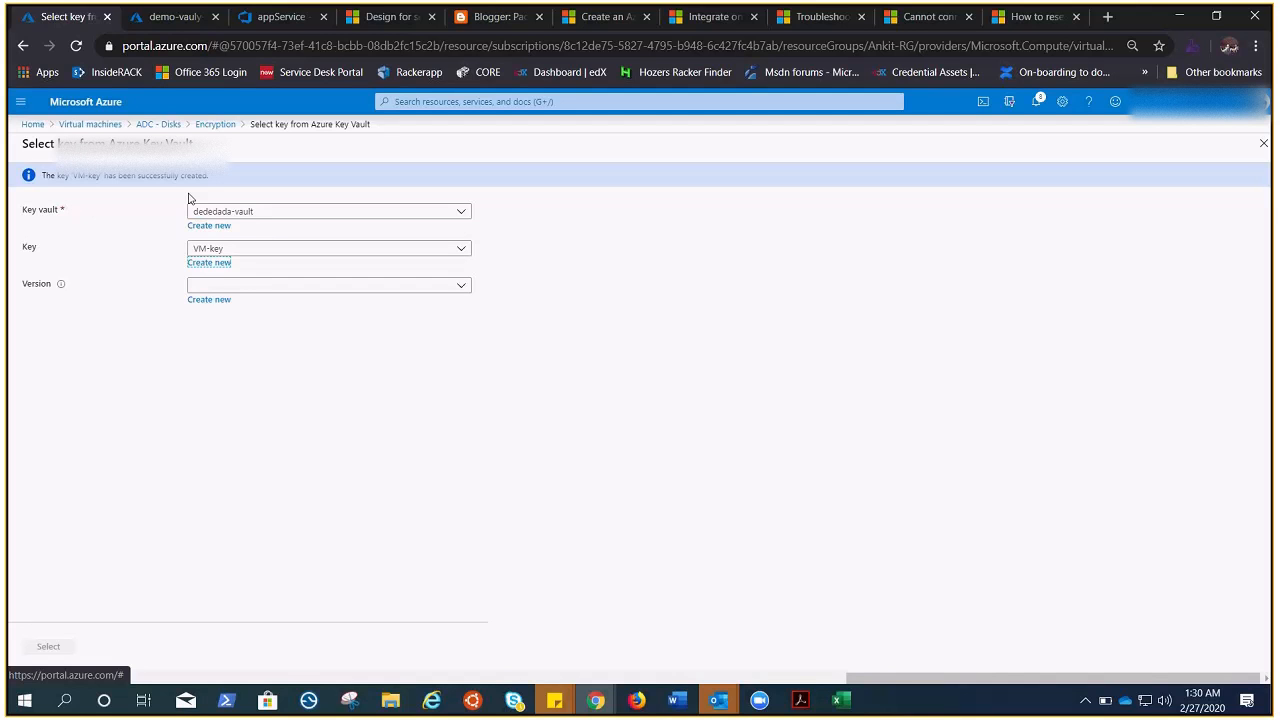
# Choose the version of VM-key and apply the vault, key and version to the disk encryption settings
pyautogui.click(461, 288)
pyautogui.click(350, 331)
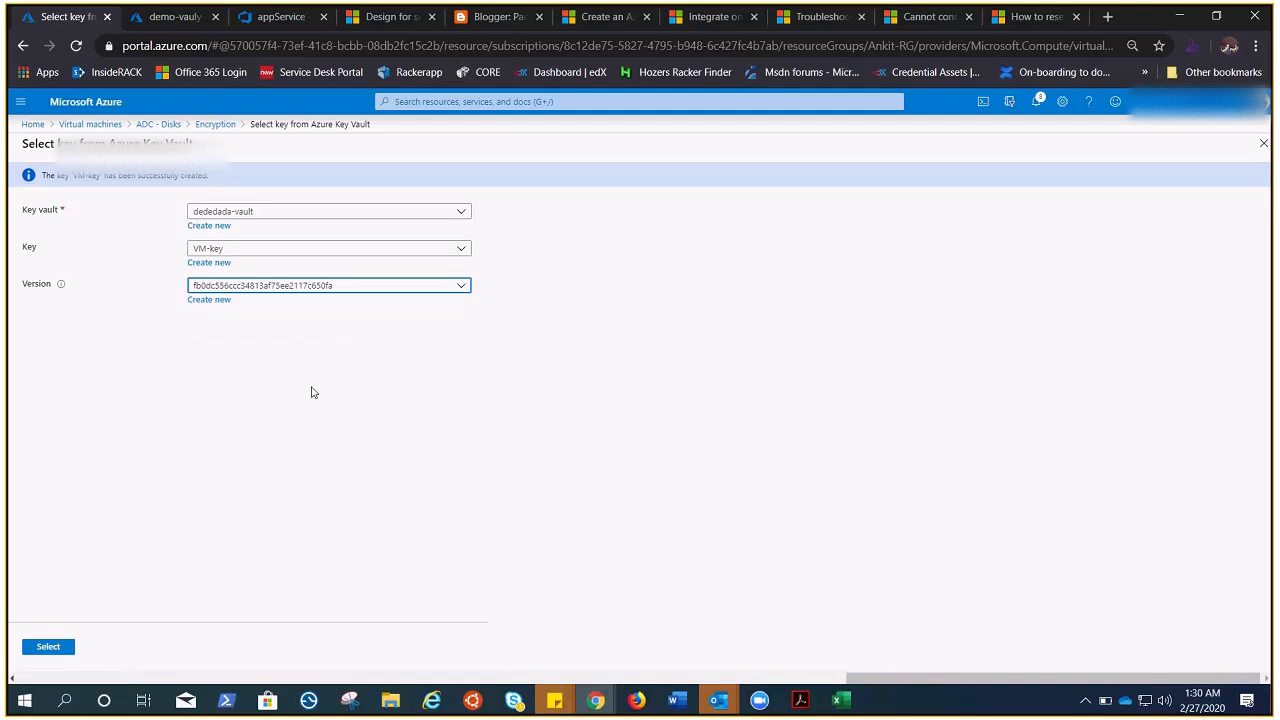
pyautogui.click(46, 646)
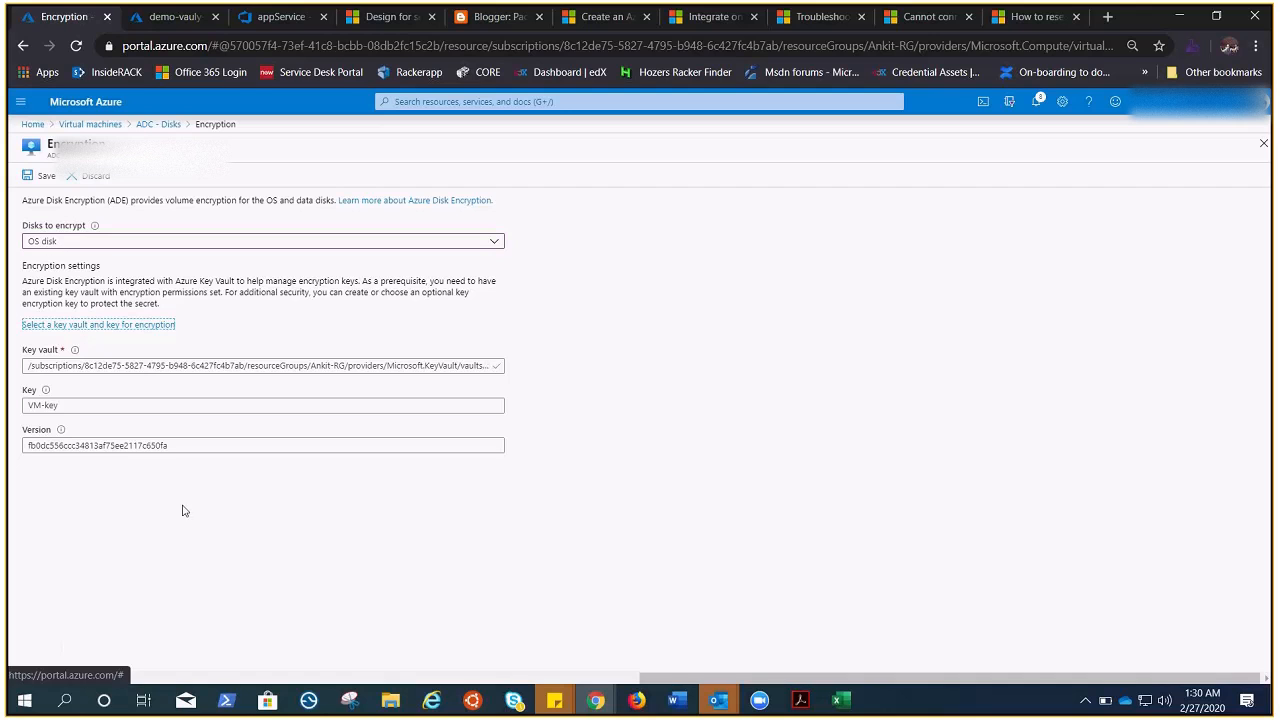
# Save the OS disk encryption settings and agree to encrypt and restart the ADC virtual machine
pyautogui.click(45, 177)
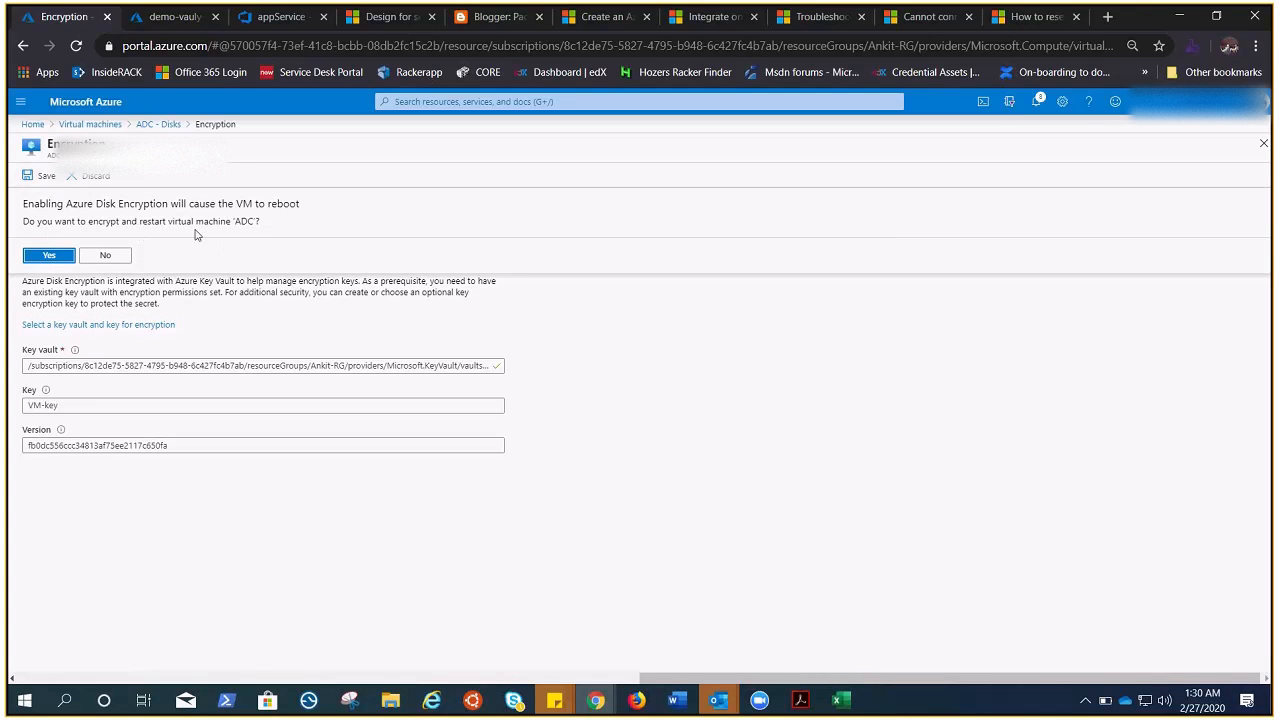
pyautogui.click(42, 258)
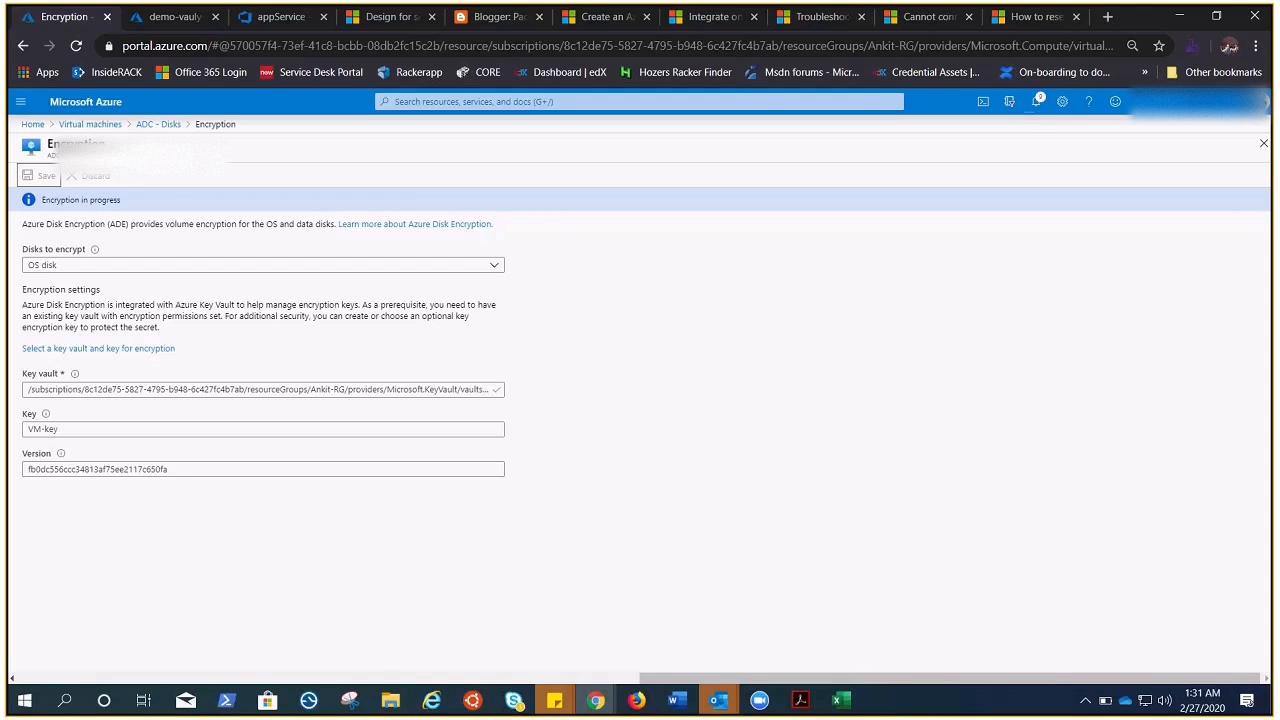
pyautogui.hotkey('alt', 'Tab')
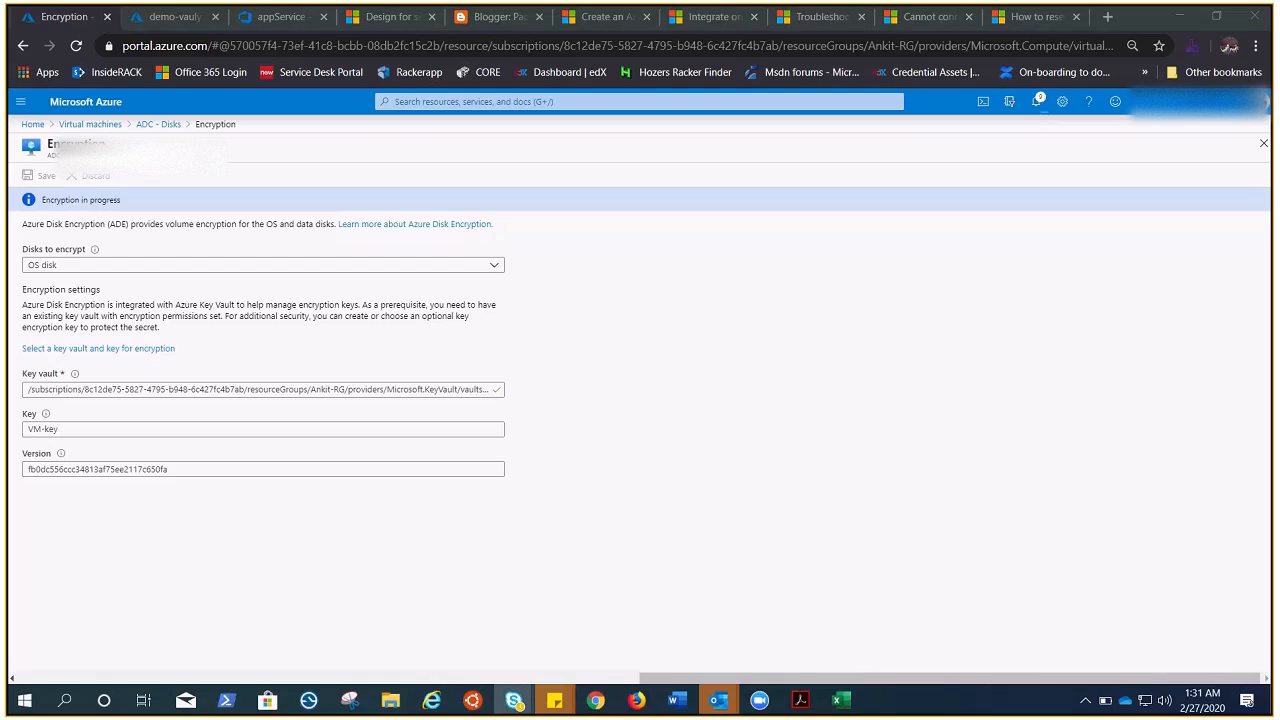